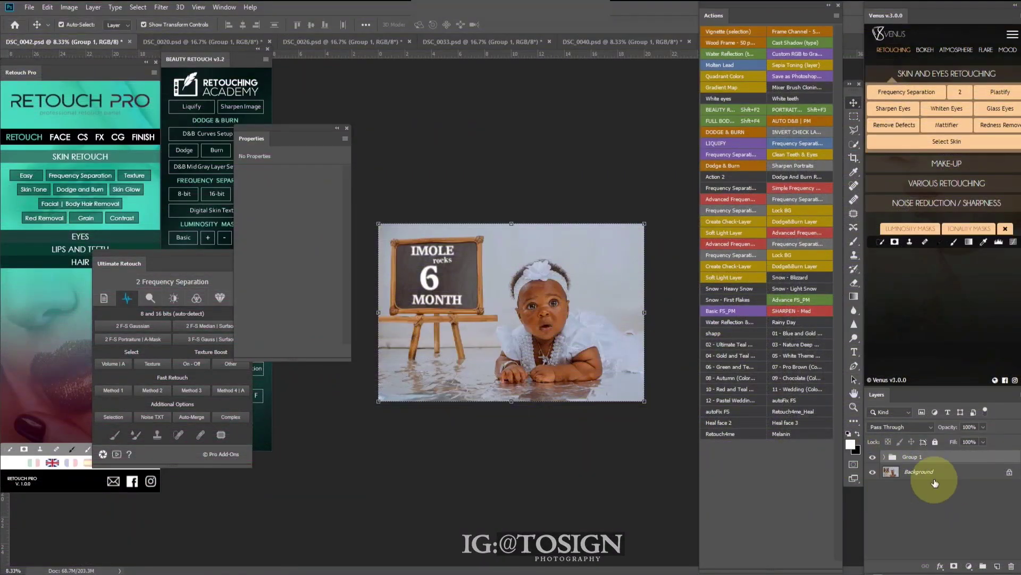
Step: Select the Background layer, flick Group 1 off and on, and expand it to list its adjustments
click(887, 468)
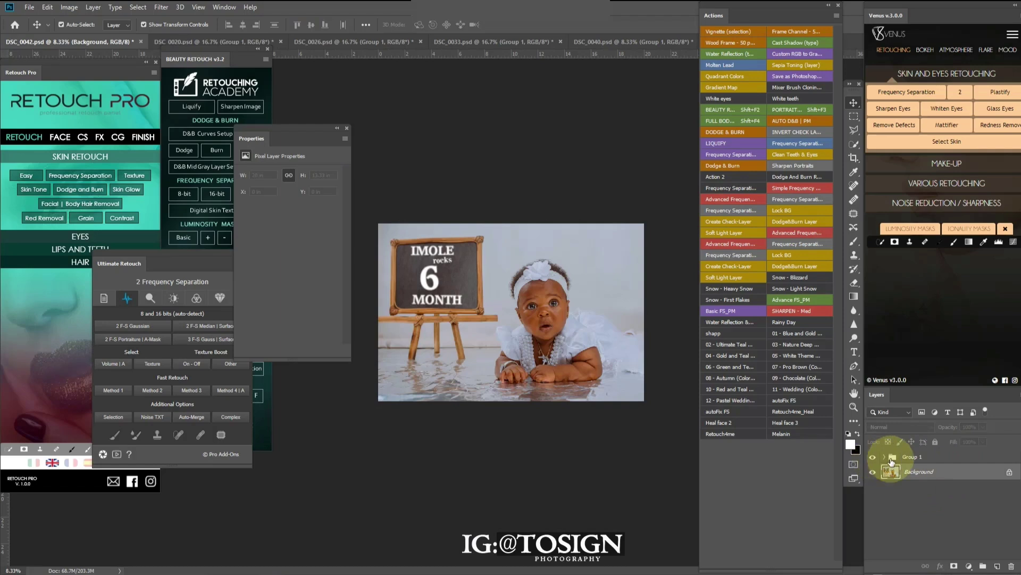
click(895, 456)
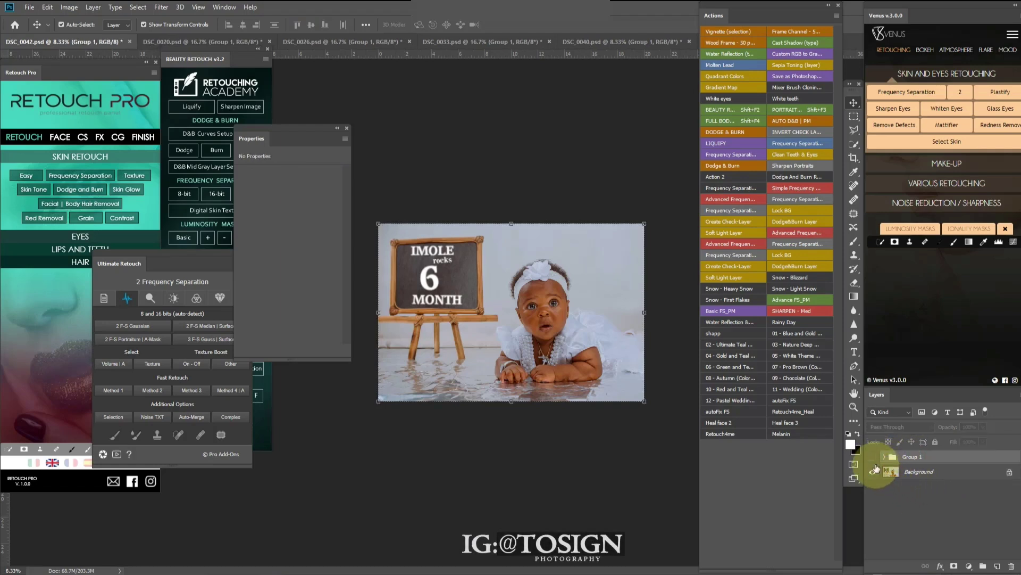
click(872, 456)
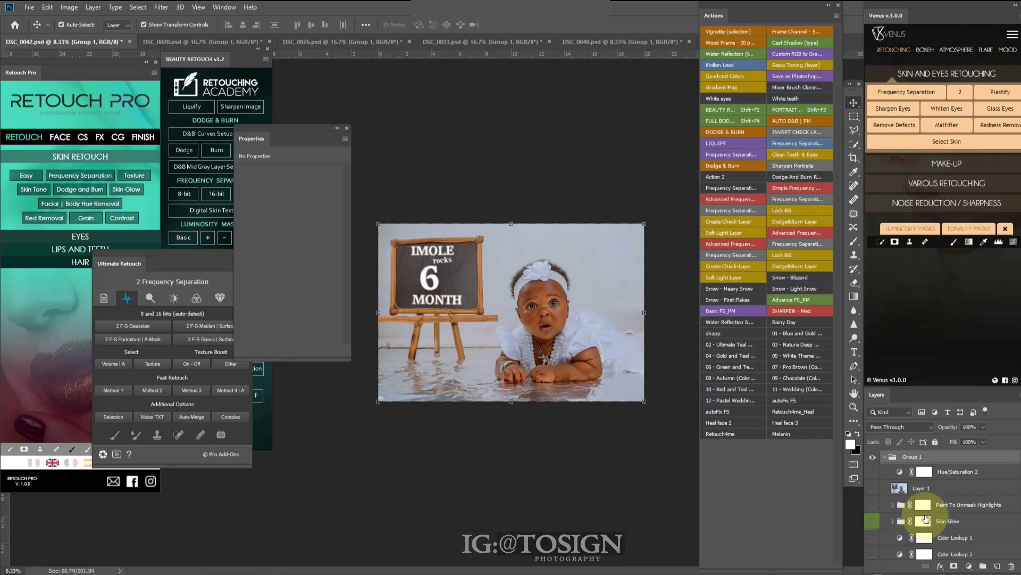
Step: Turn on Melanin Action and Color Lookup 2, toggling each off and on to compare
scroll(886, 538, down, 2)
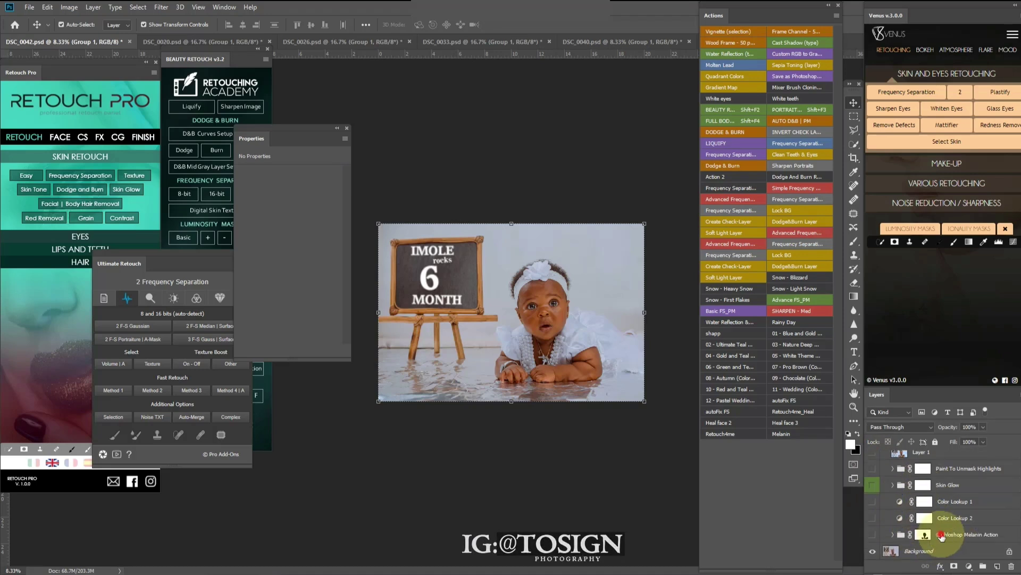
click(925, 535)
click(872, 535)
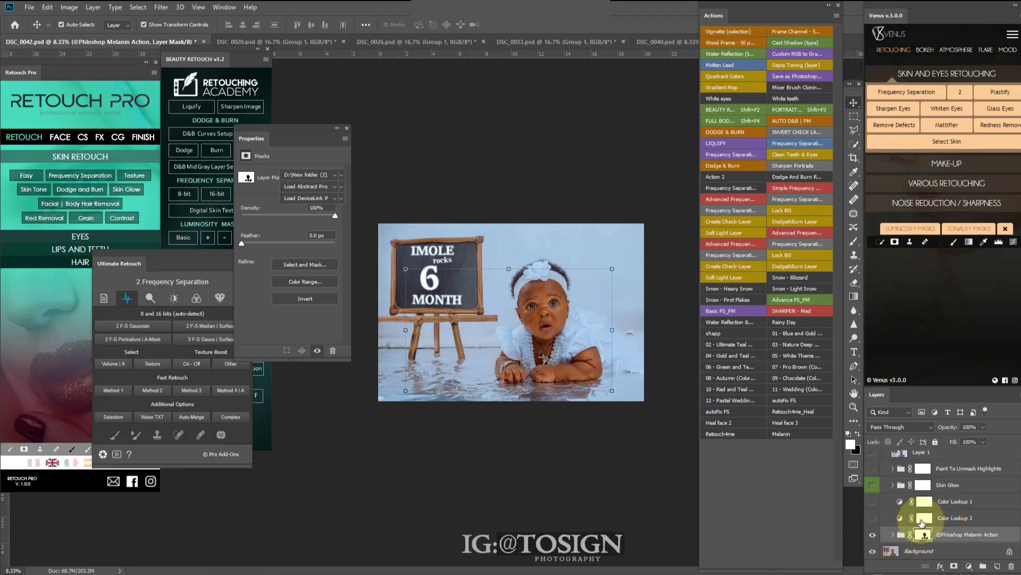
click(931, 518)
click(942, 536)
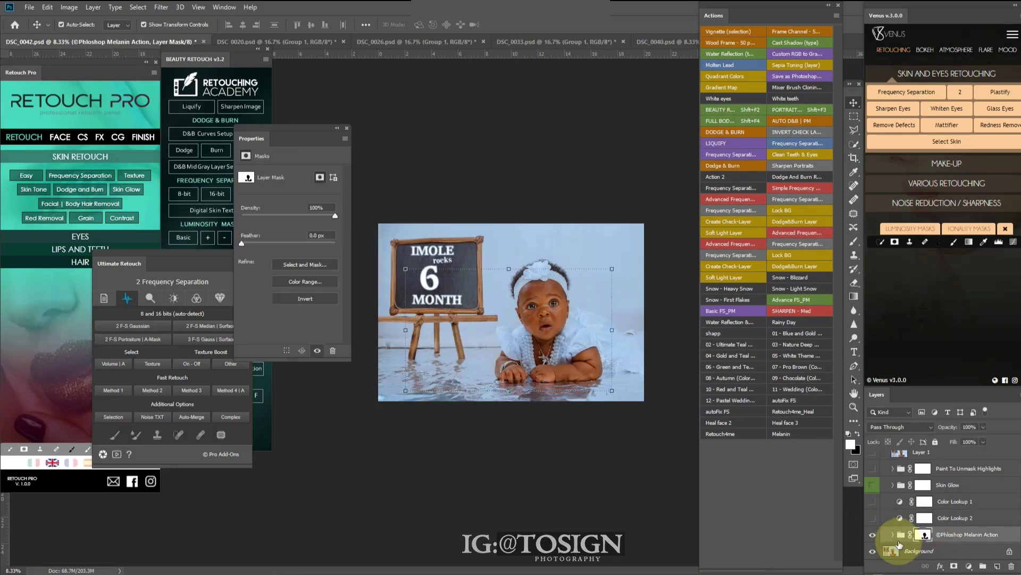
click(893, 535)
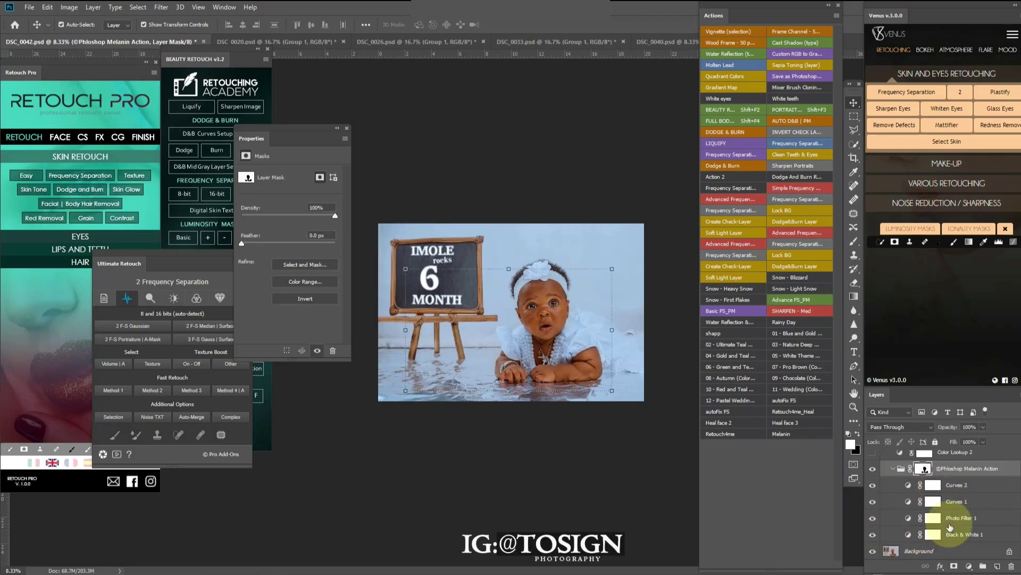
click(895, 469)
click(873, 534)
click(873, 534)
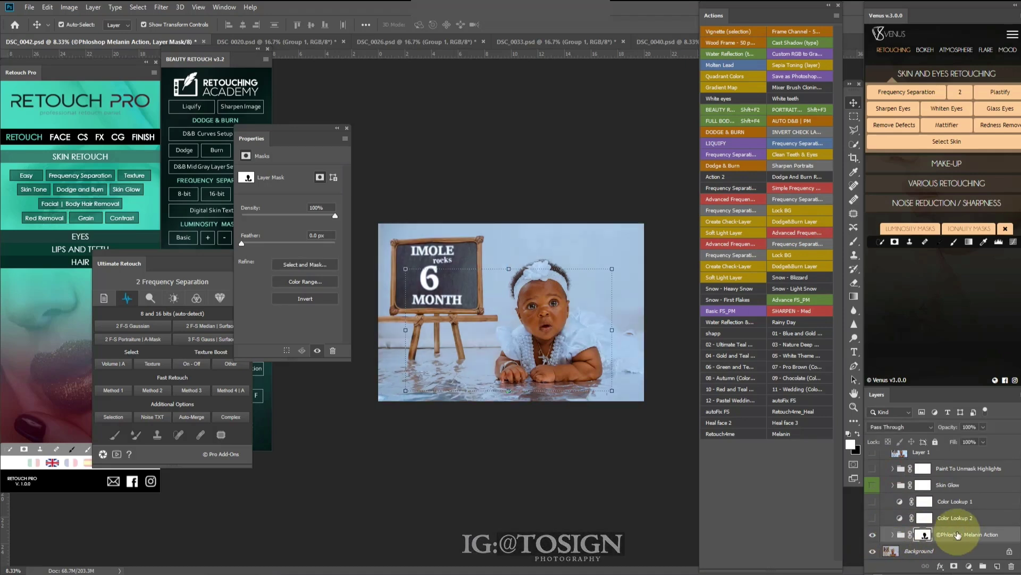
click(896, 519)
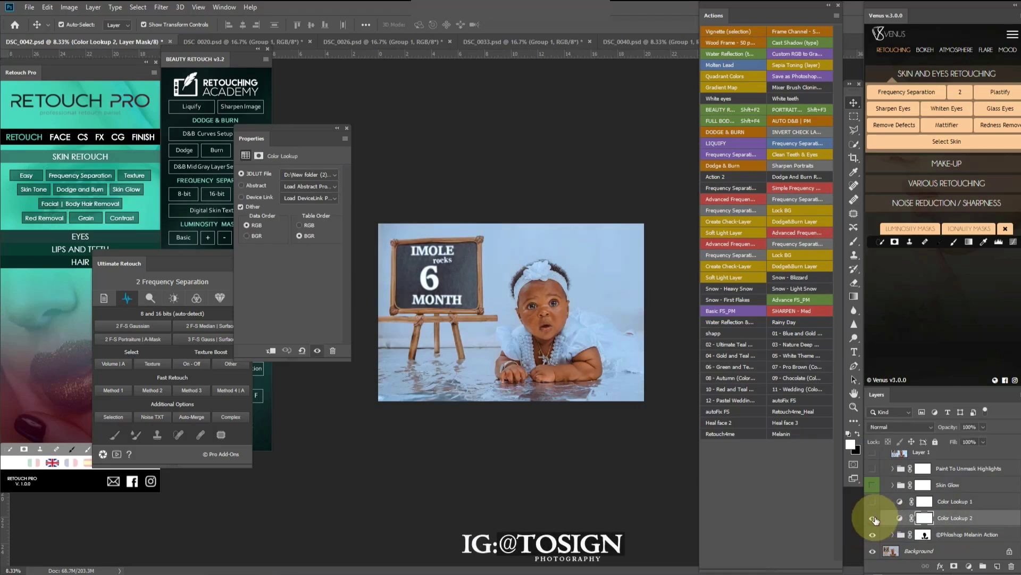
click(873, 519)
click(874, 519)
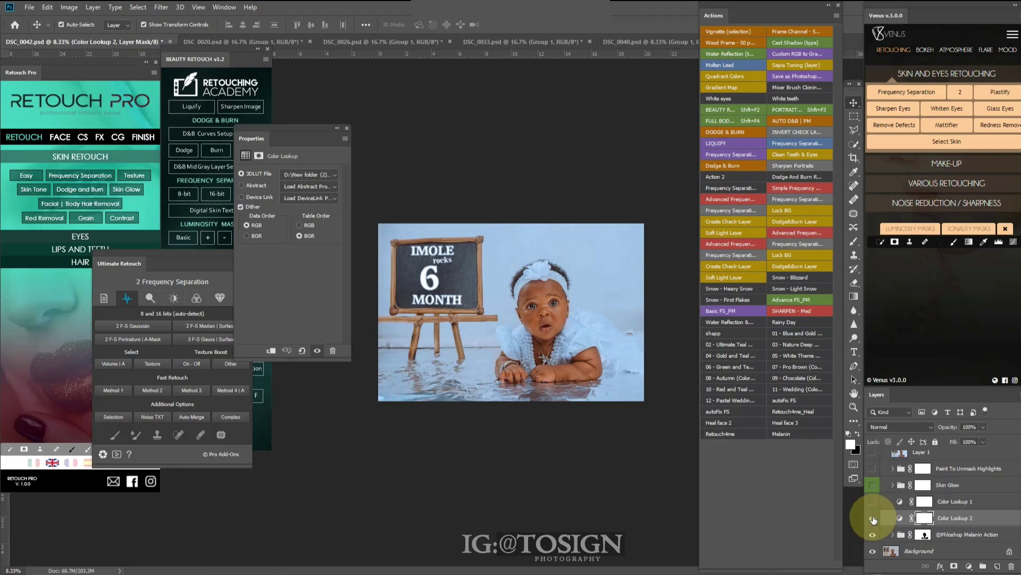
Step: Turn on Color Lookup 1 and Skin Glow, and toggle Paint To Unmask Highlights to compare
click(943, 505)
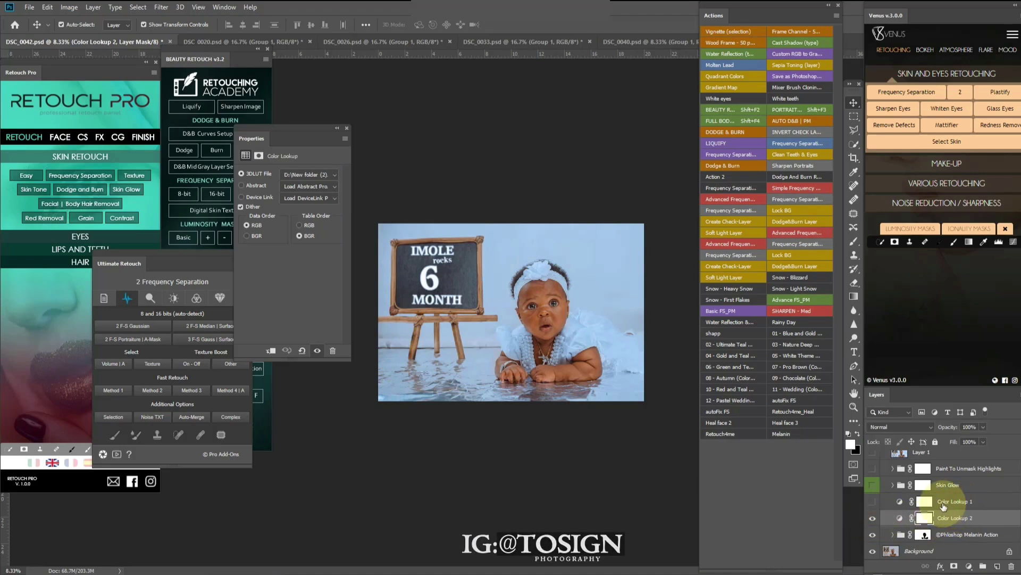
click(873, 502)
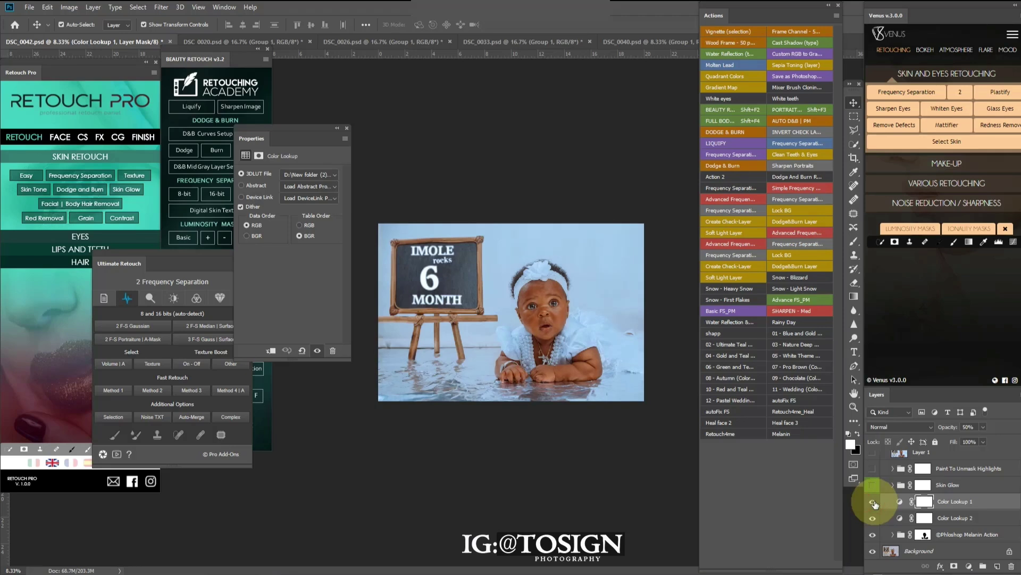
click(952, 485)
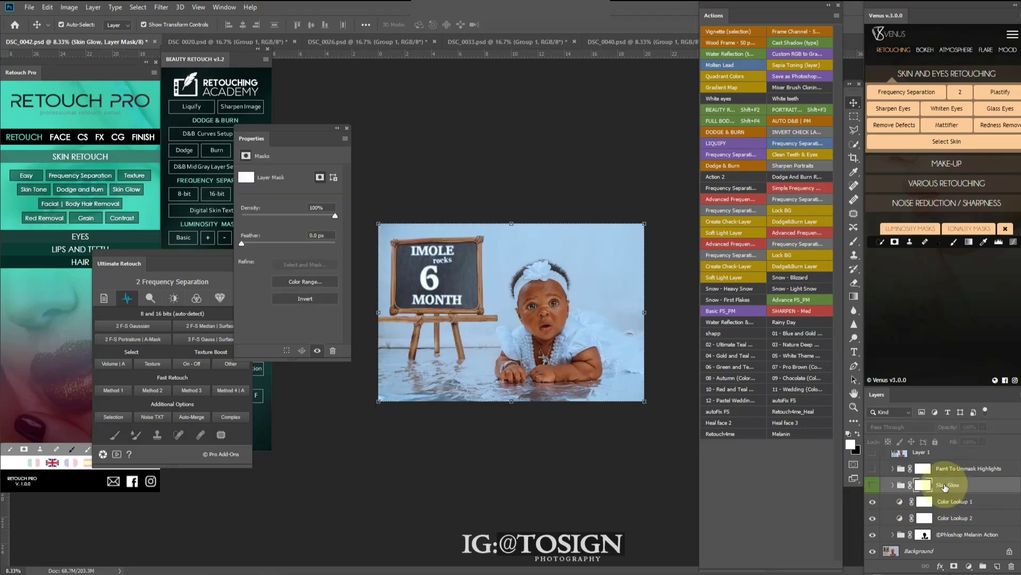
click(873, 485)
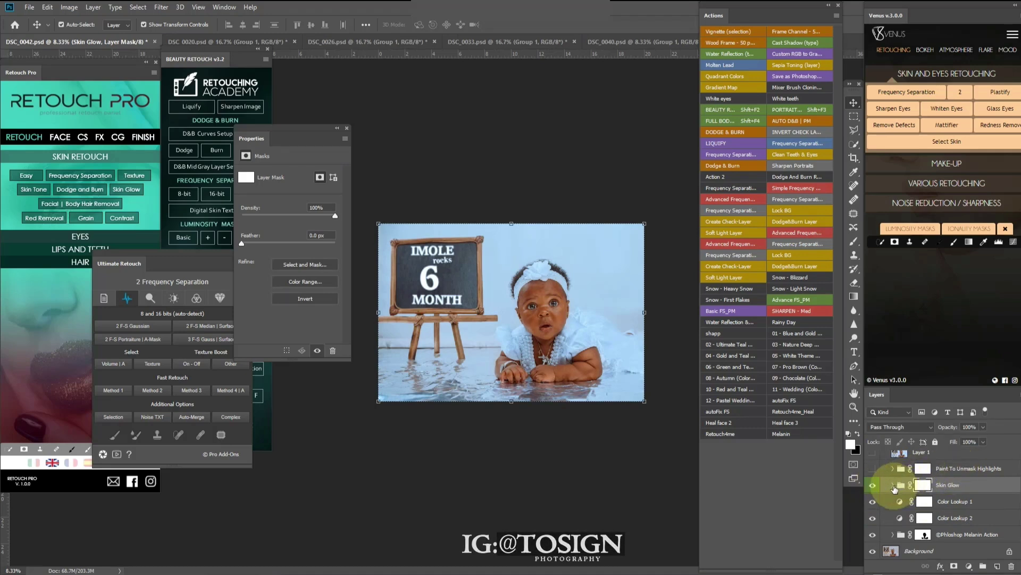
click(894, 485)
click(893, 485)
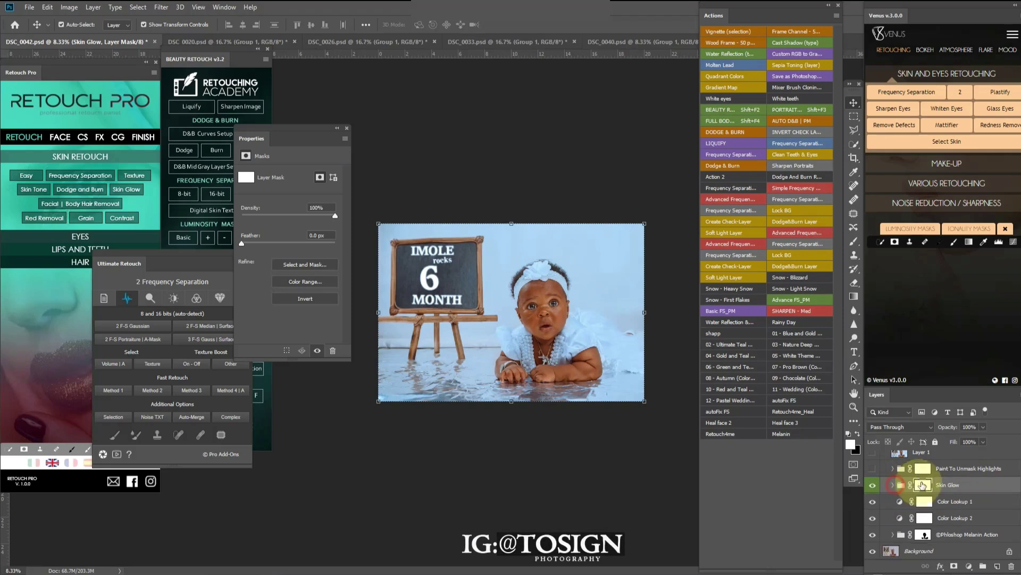
click(923, 468)
click(875, 472)
click(875, 472)
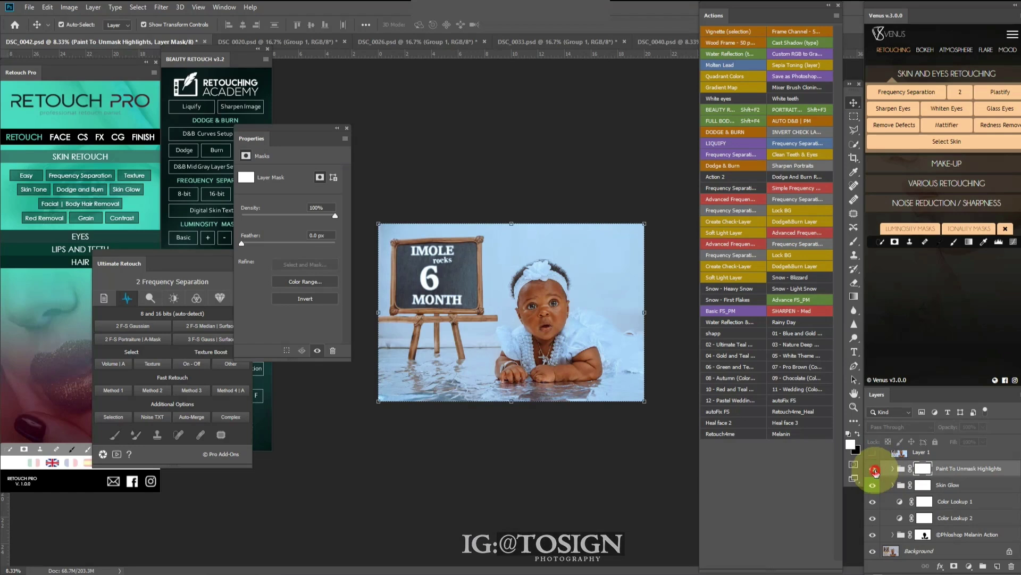
Step: Turn on Hue/Saturation 2 and collapse Group 1
scroll(958, 468, up, 1)
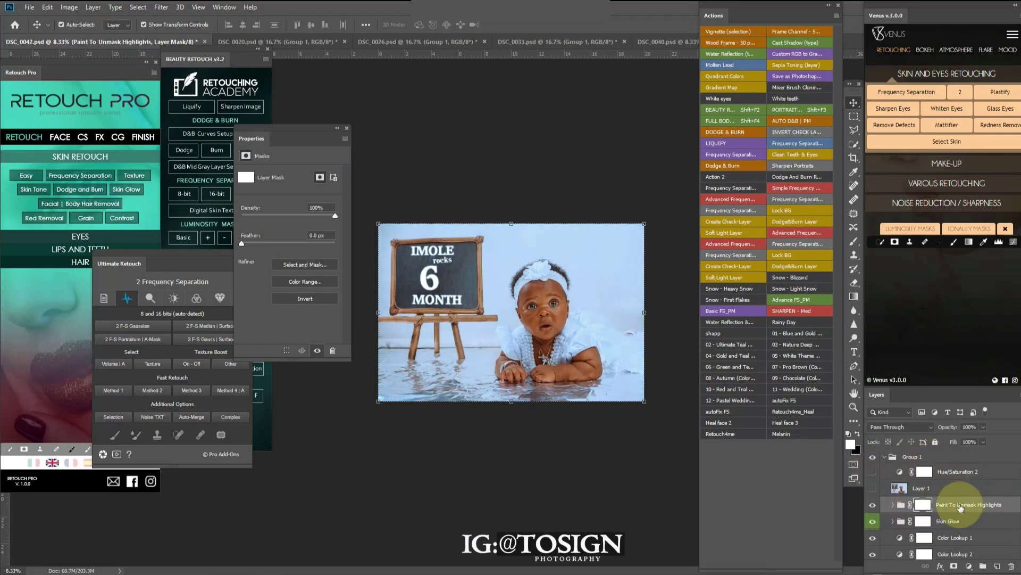
click(881, 493)
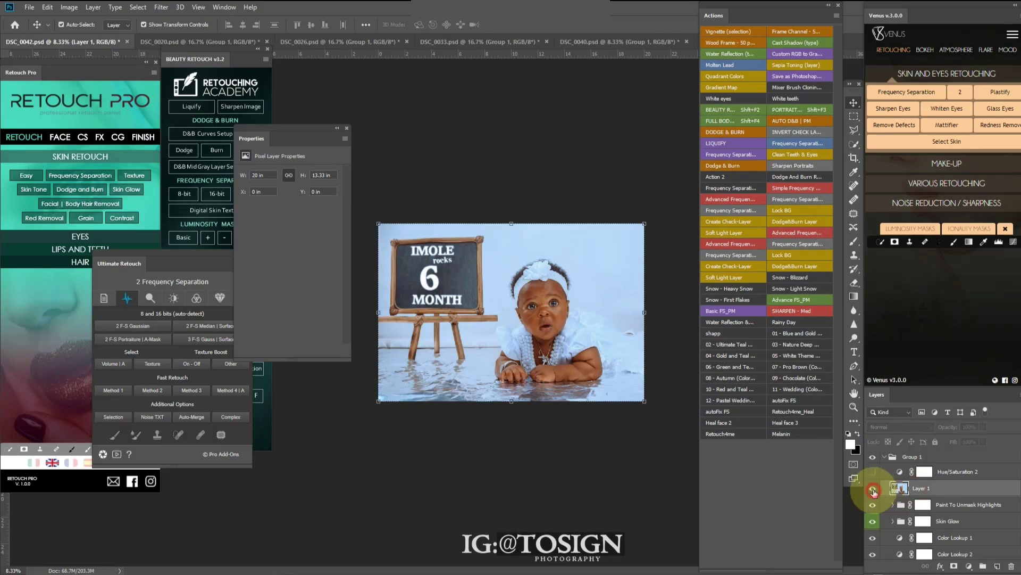
click(930, 474)
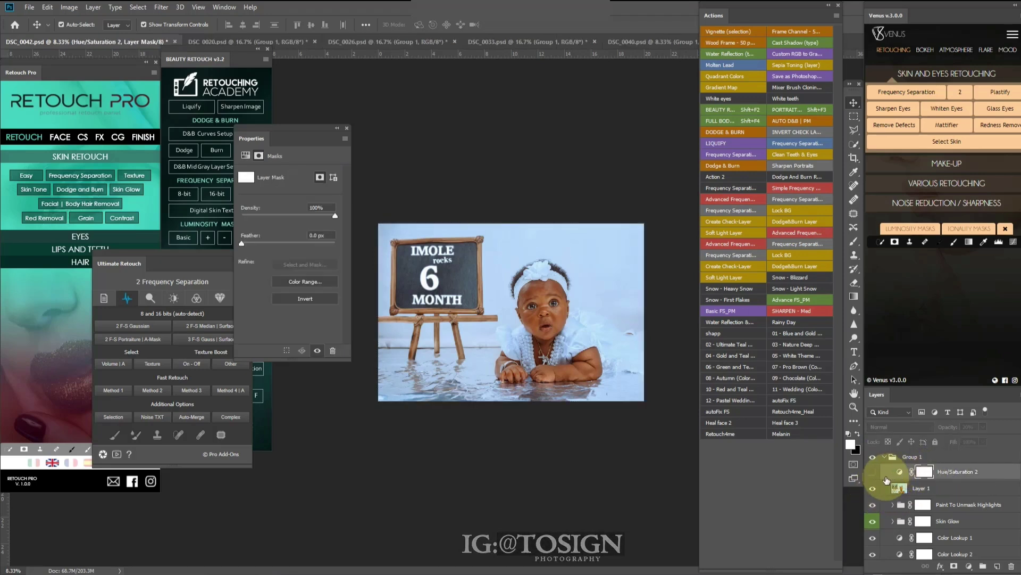
click(873, 472)
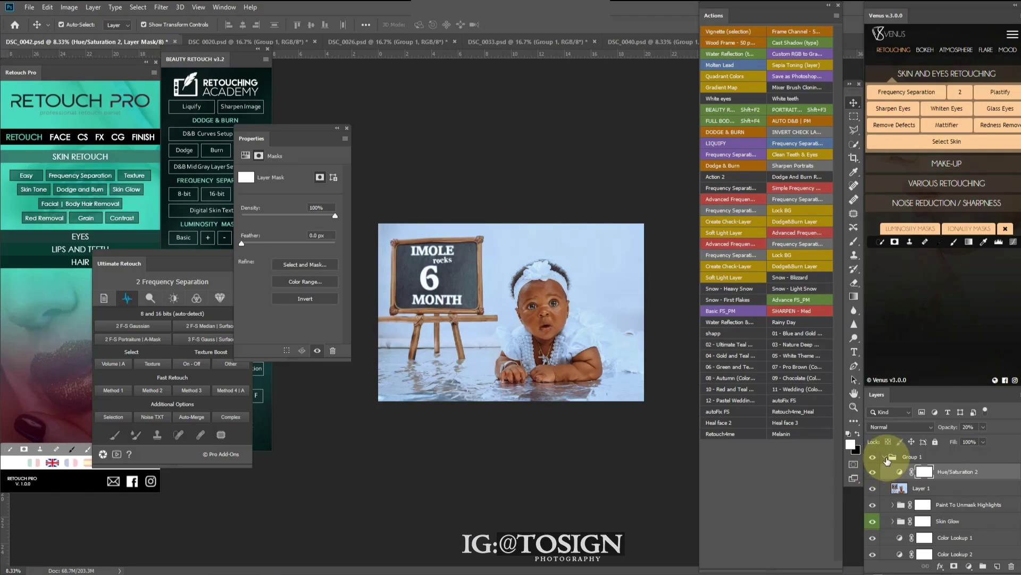
click(884, 457)
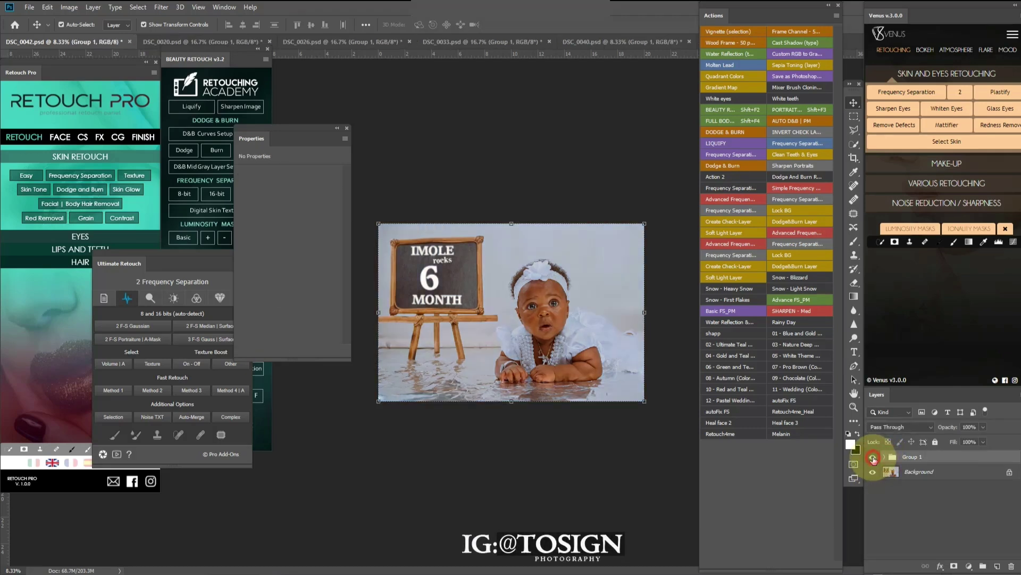
Step: Show the toned DSC_0042 photo and flick Group 1 off and on to compare
click(873, 458)
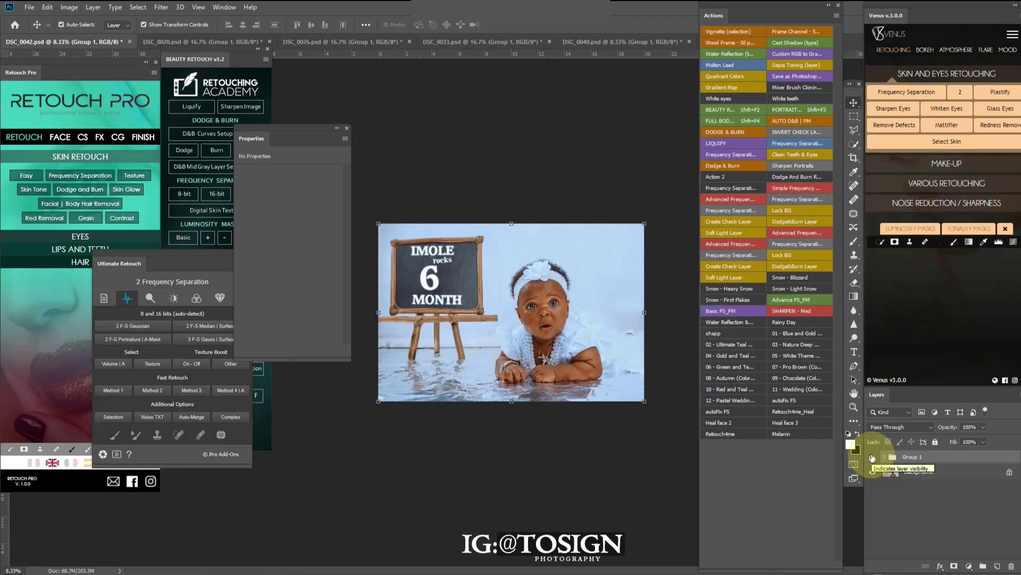
click(570, 359)
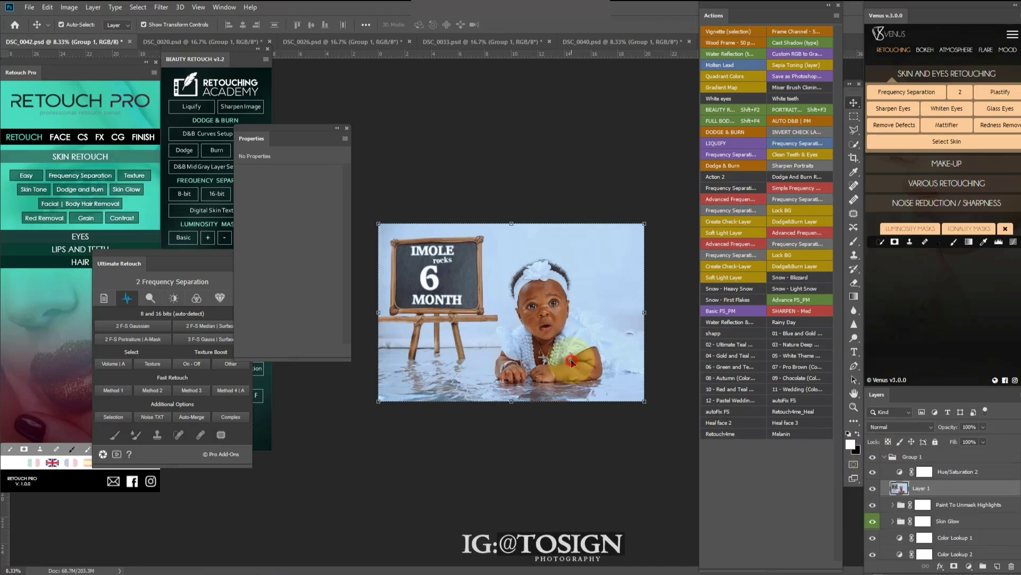
click(896, 457)
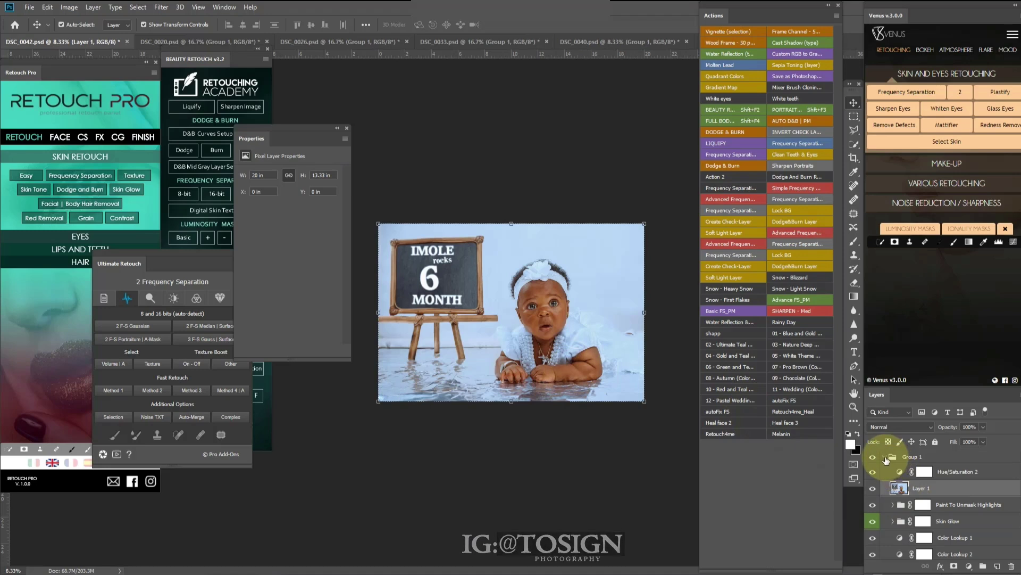
click(884, 456)
click(874, 458)
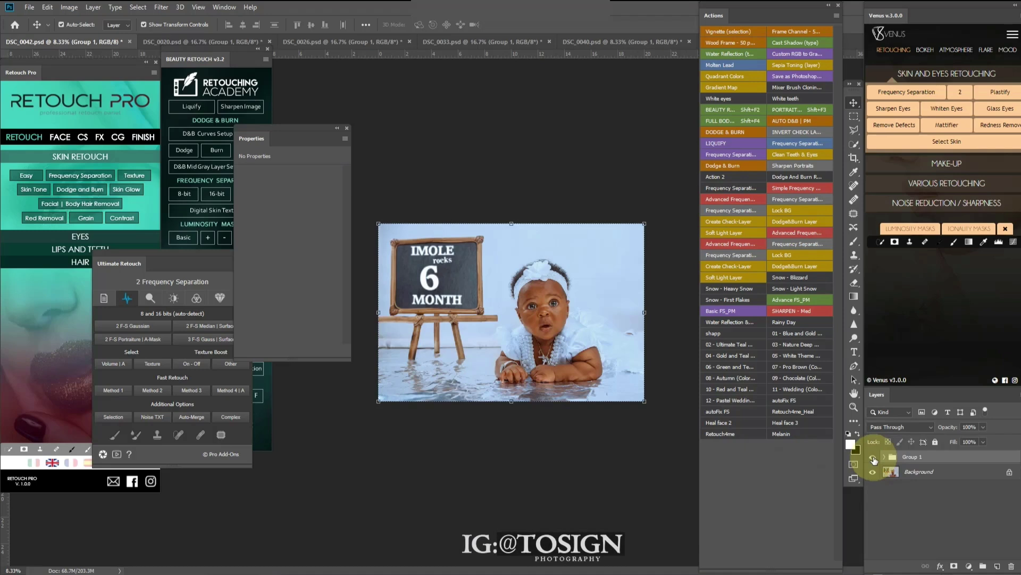
Step: Repeat the Group 1 before/after comparison, then bring up DSC_0020.psd
click(567, 324)
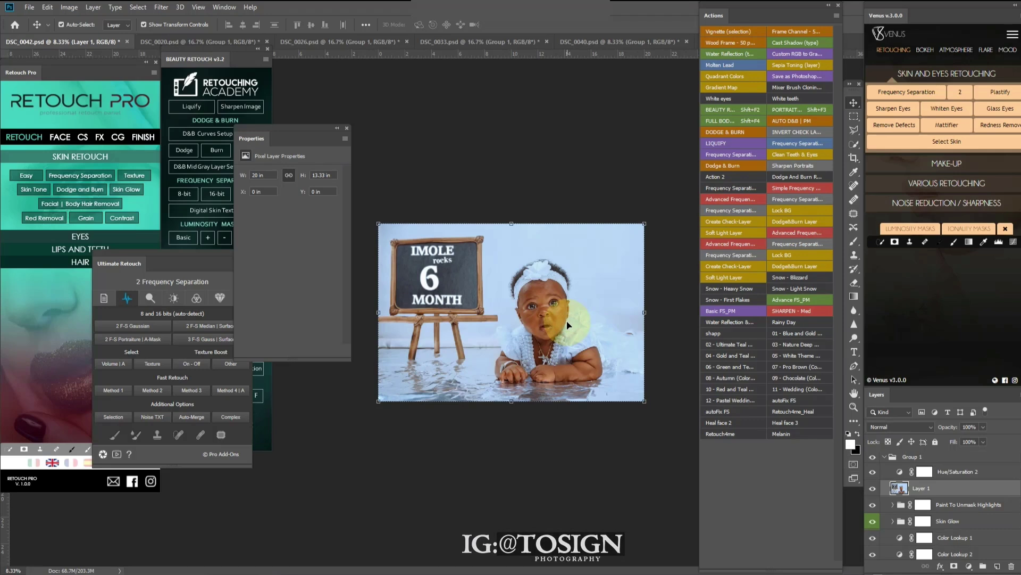
click(882, 459)
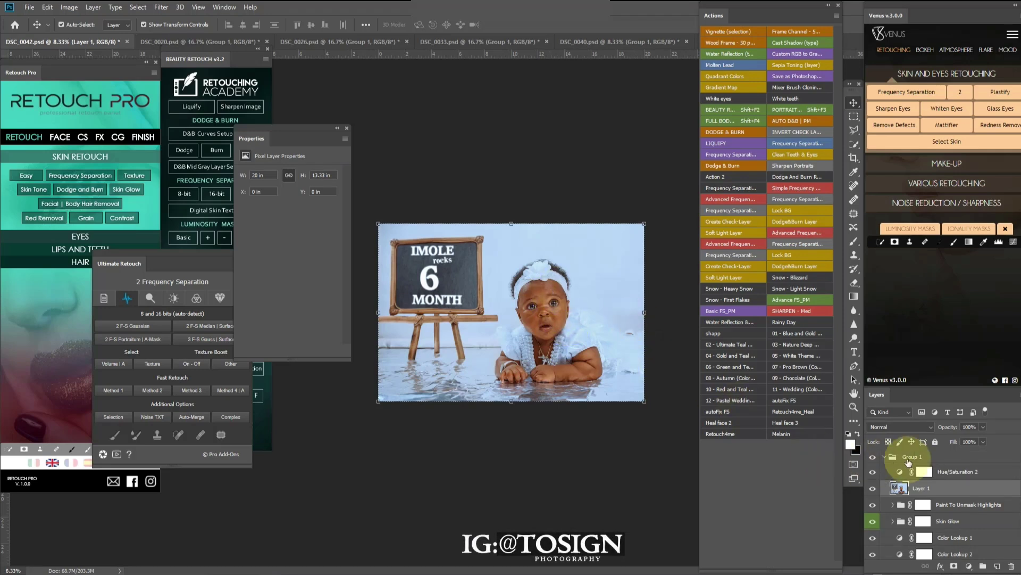
click(884, 456)
click(872, 457)
click(164, 42)
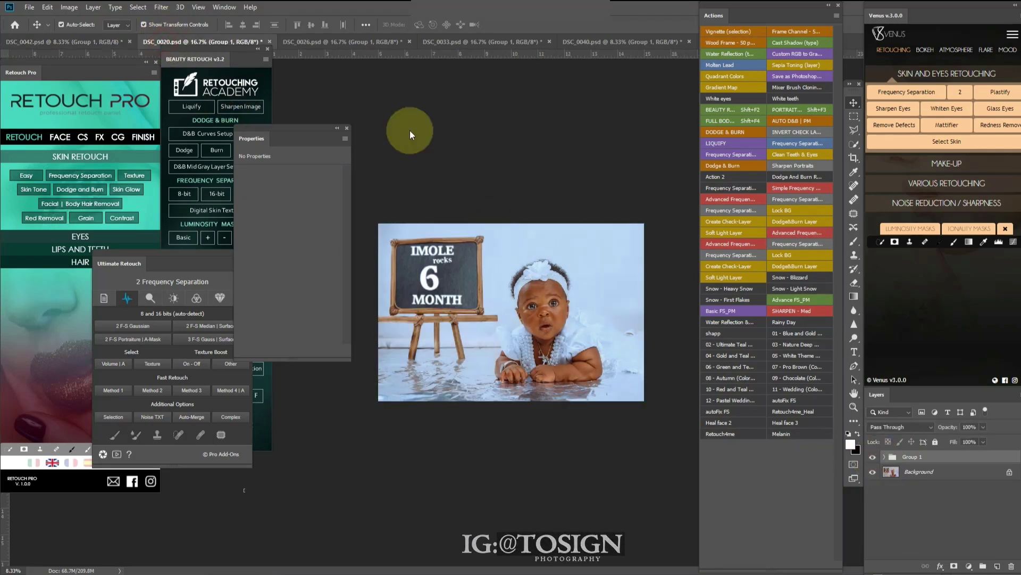
Step: Expand Group 1 and turn on Melanin Action, toggling it to compare, and Color Lookup 2
click(887, 457)
scroll(904, 511, down, 1)
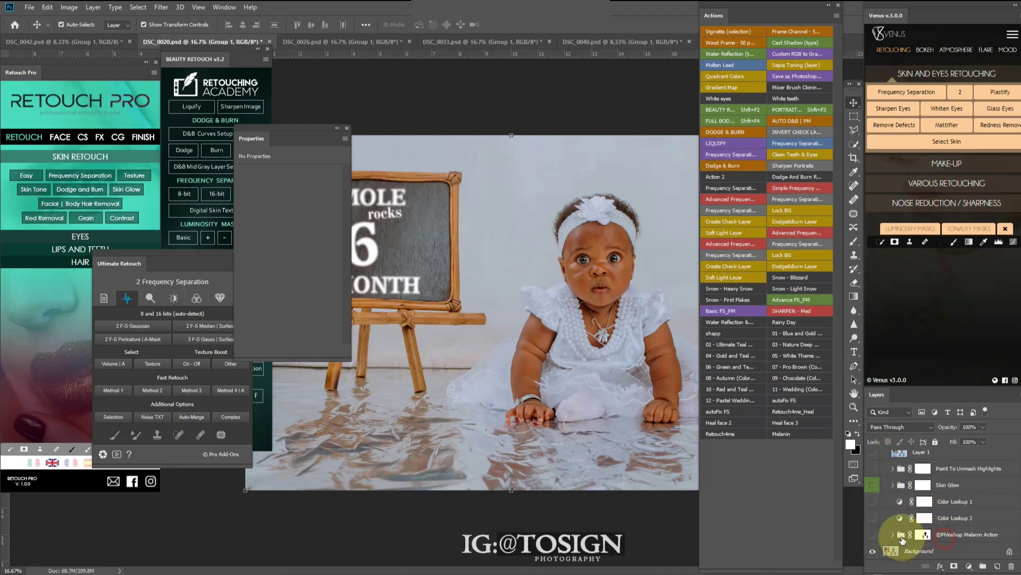
click(902, 536)
click(873, 535)
click(873, 535)
click(873, 535)
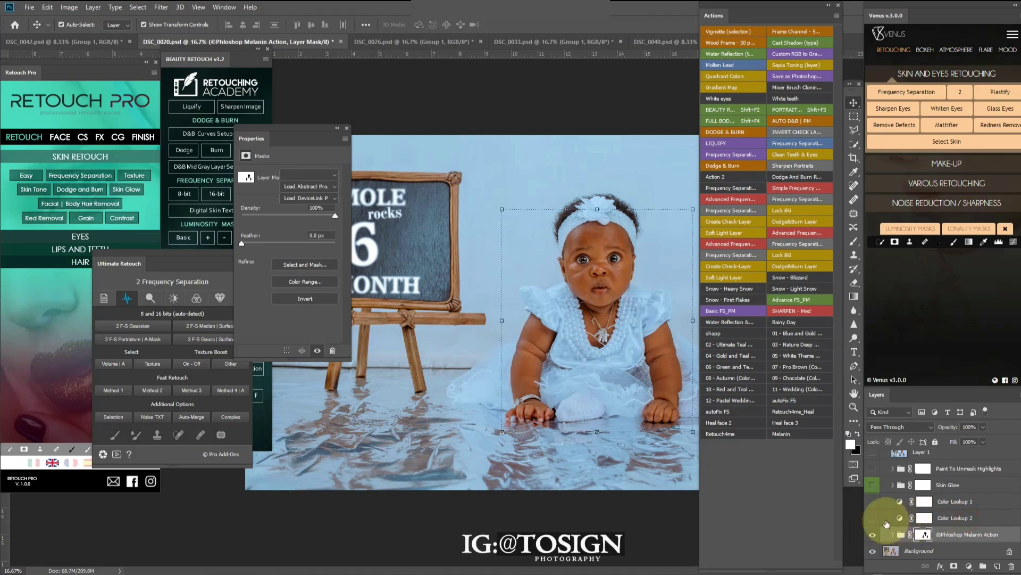
click(875, 518)
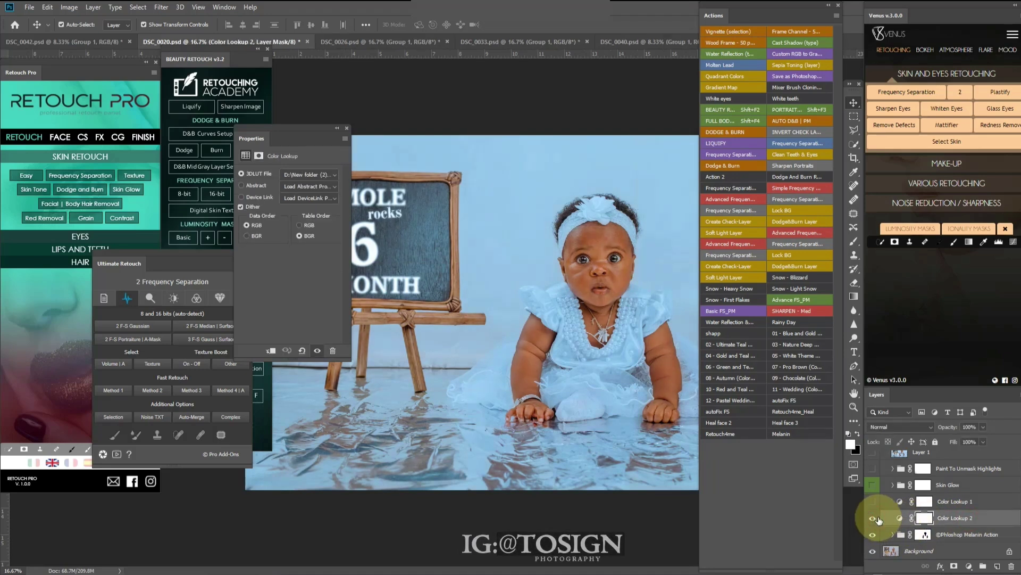
Step: Turn on Color Lookup 1, Skin Glow and Paint To Unmask Highlights, then collapse Group 1
click(952, 506)
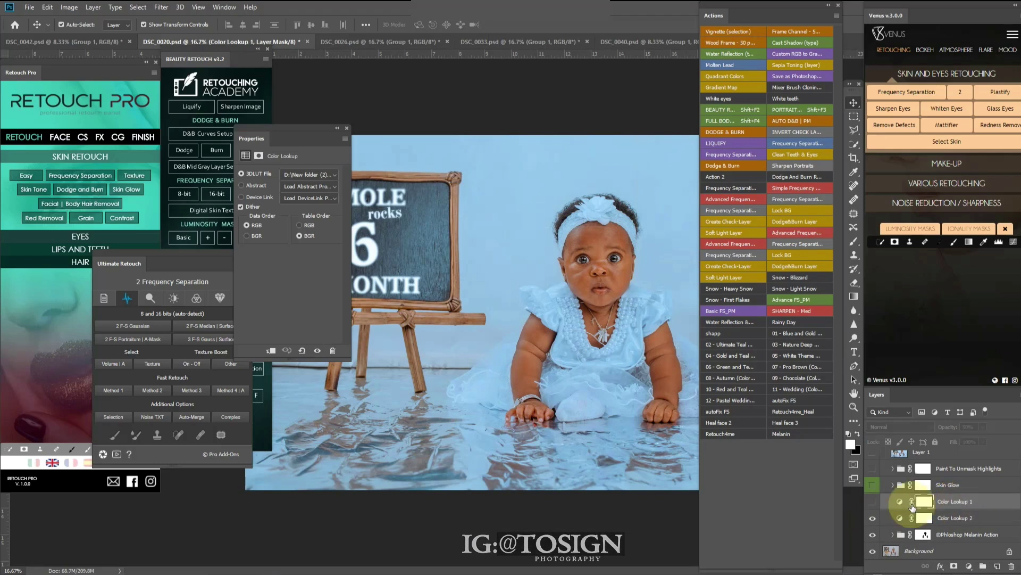
click(873, 501)
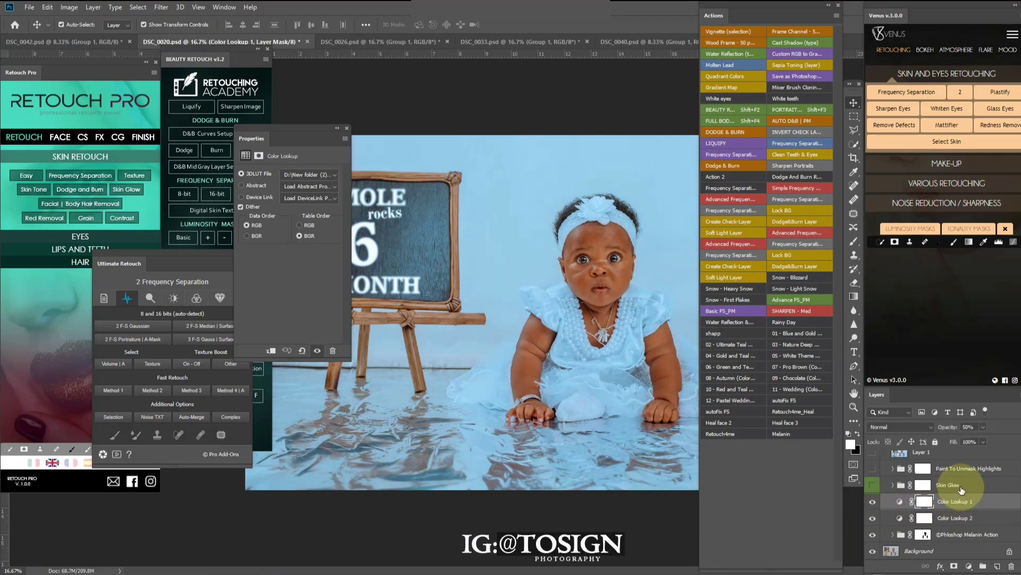
click(955, 485)
click(872, 485)
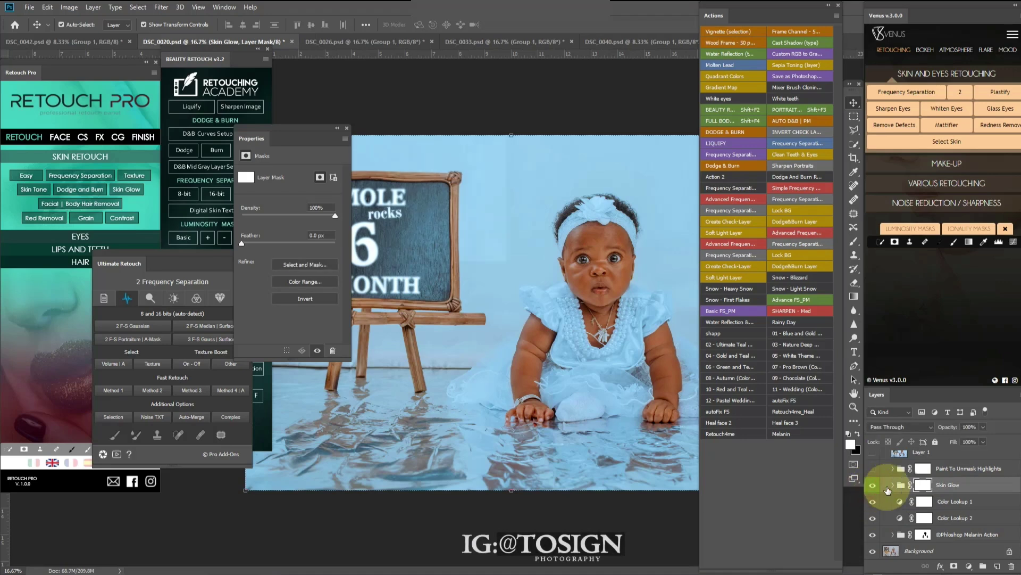
click(946, 469)
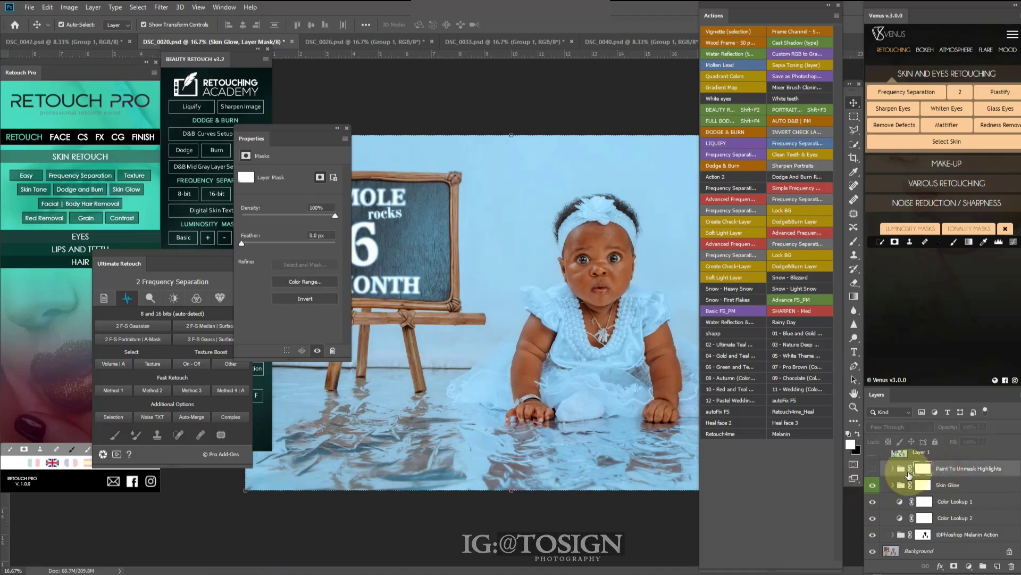
click(873, 469)
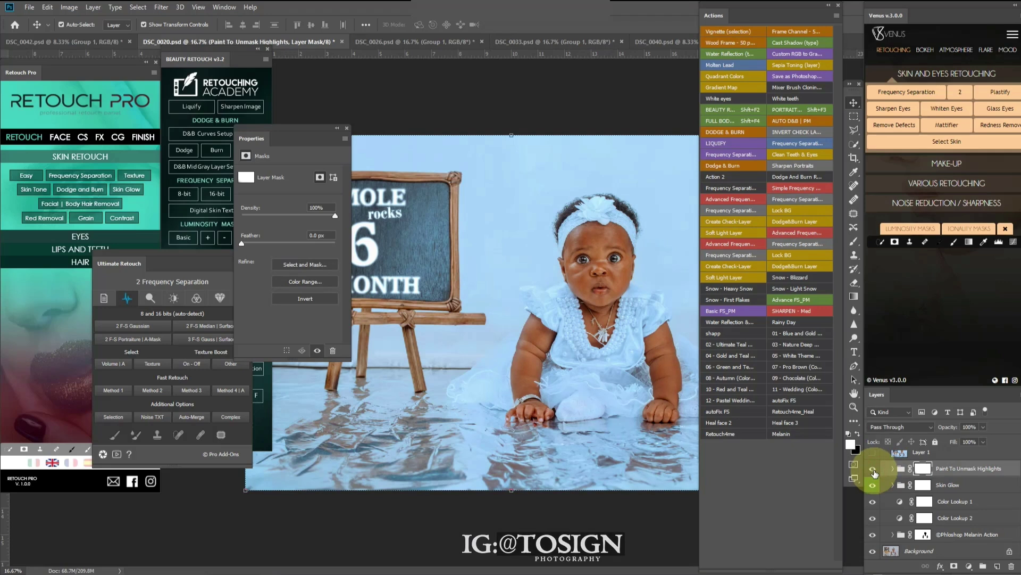
scroll(889, 462, up, 2)
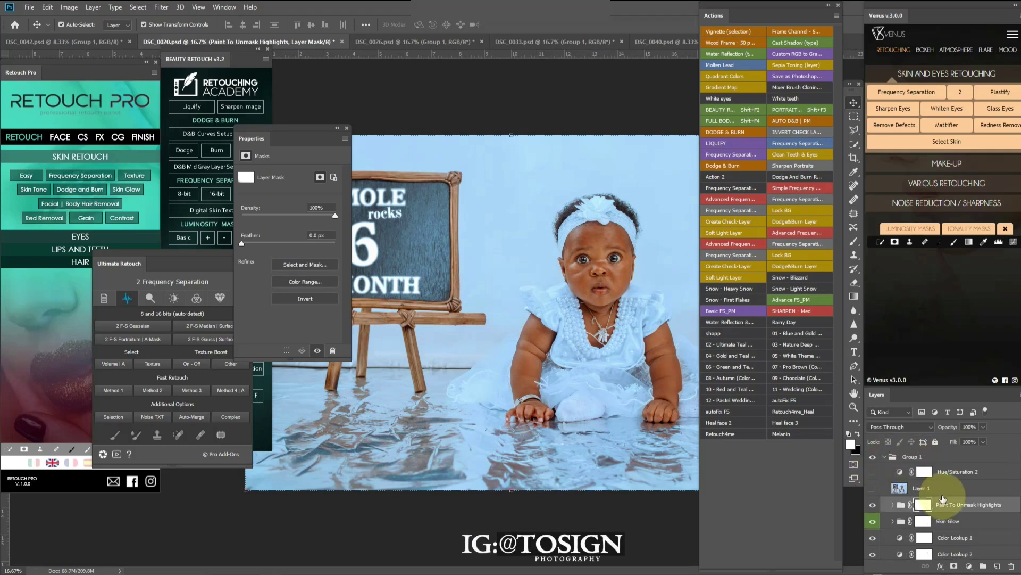
click(873, 489)
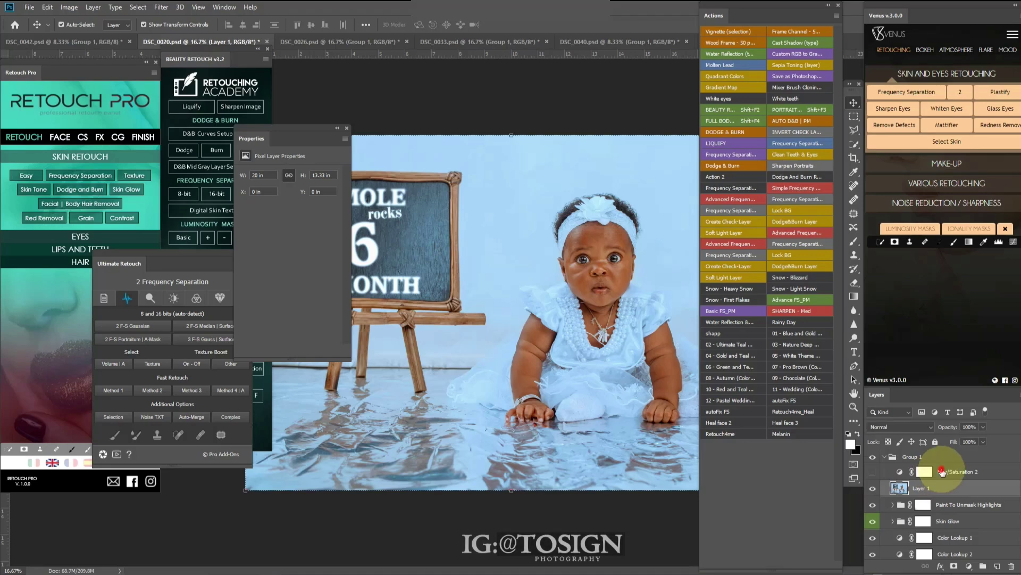
click(925, 471)
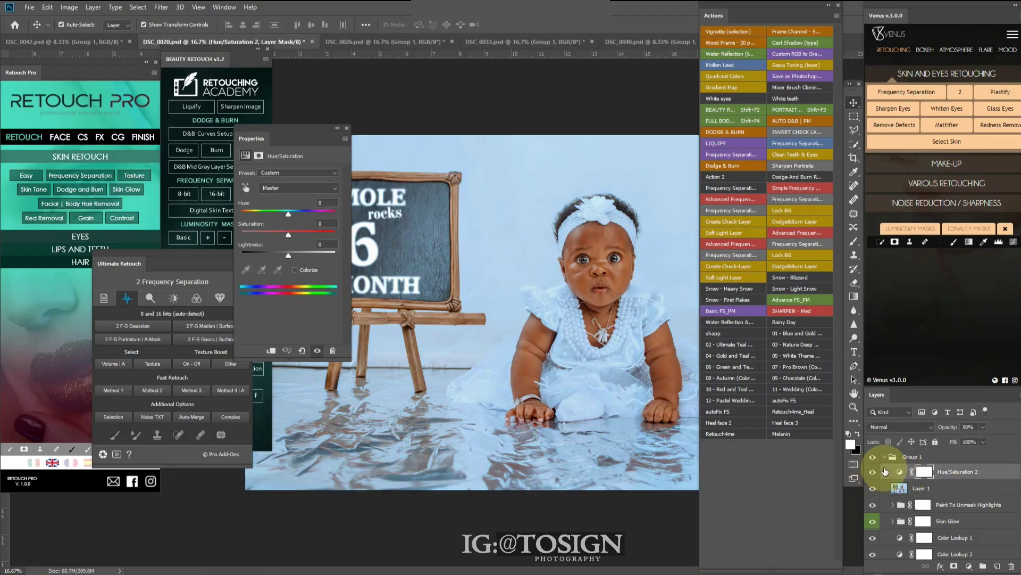
click(884, 457)
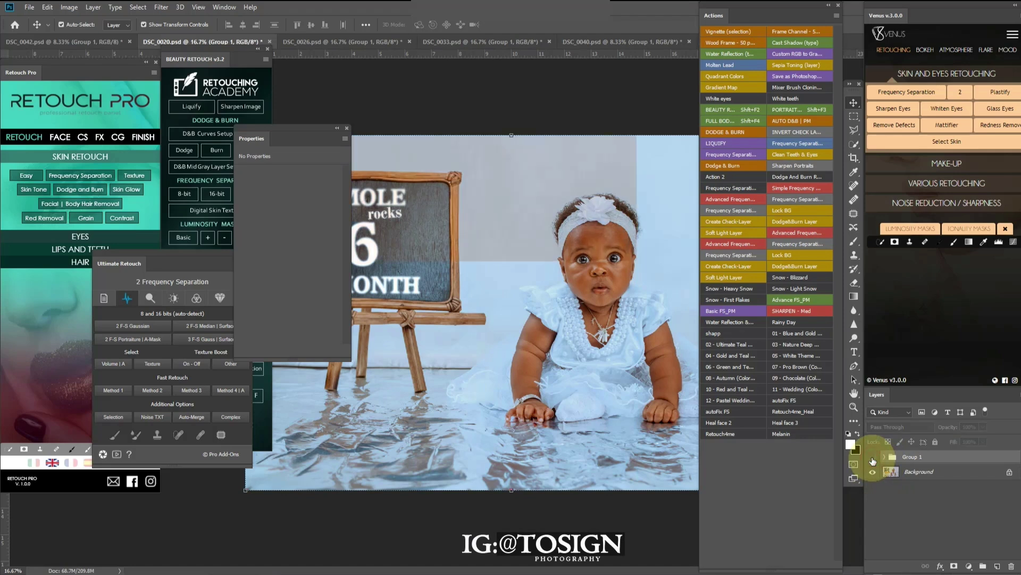
Step: Zoom out and flick DSC_0020's Group 1 off and on, then switch to DSC_0026.psd
click(872, 458)
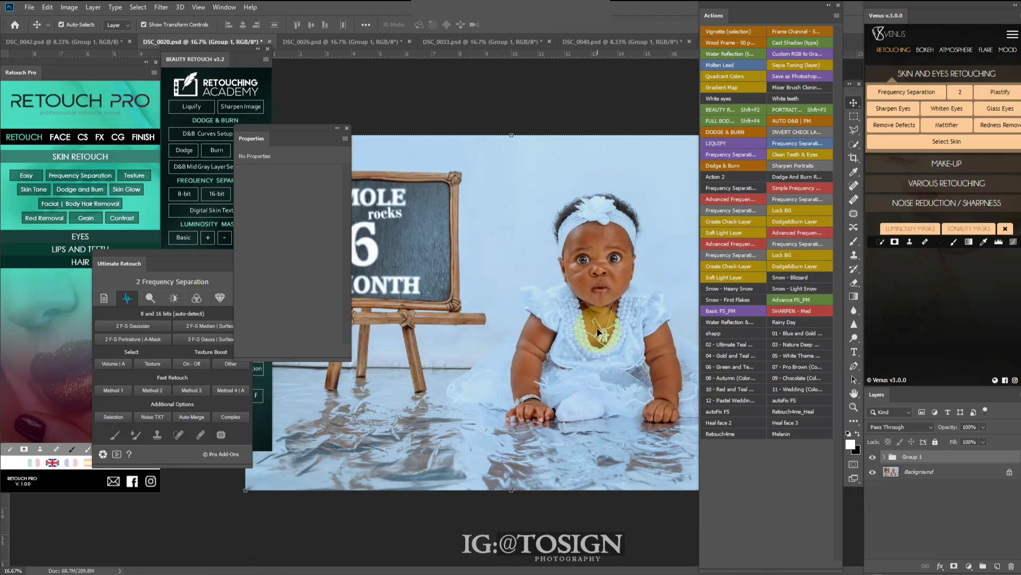
key(super)
key(super)
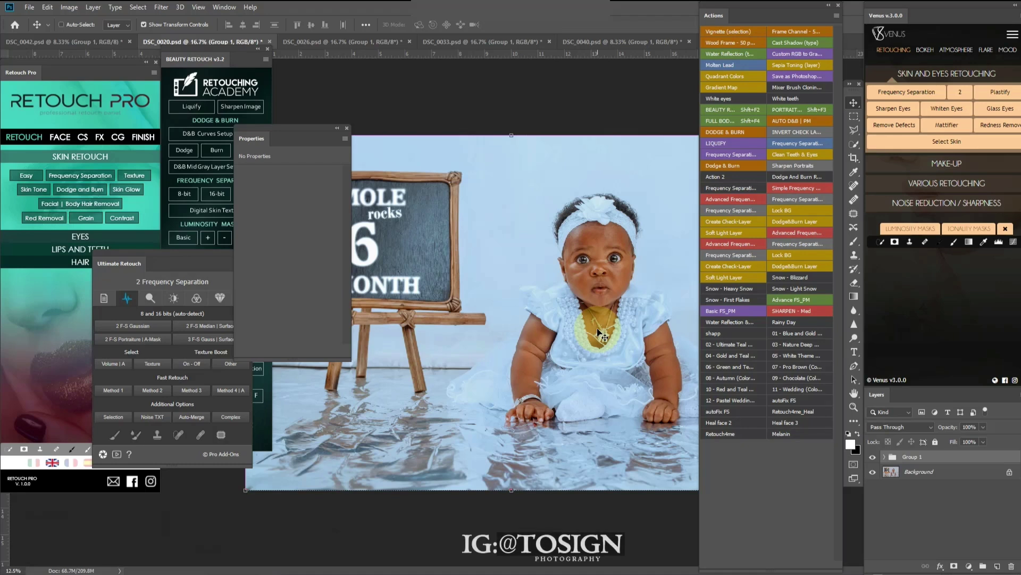
key(ctrl+minus)
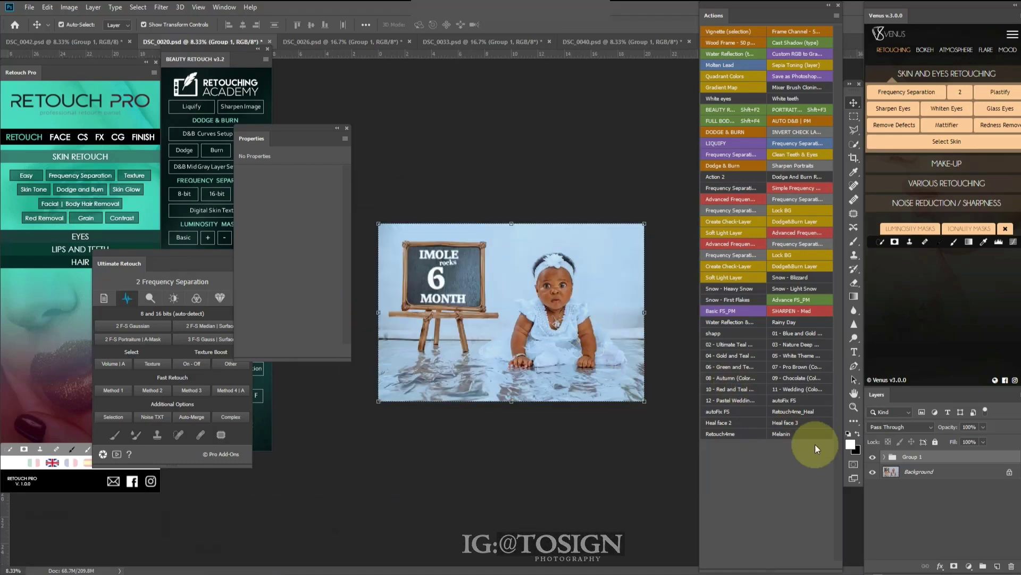
click(874, 458)
click(873, 458)
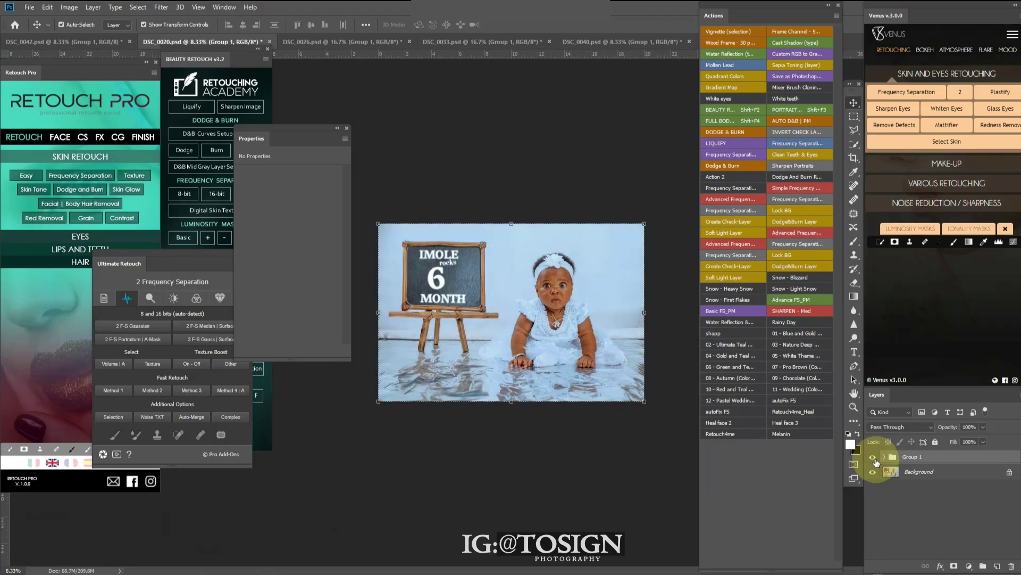
click(873, 457)
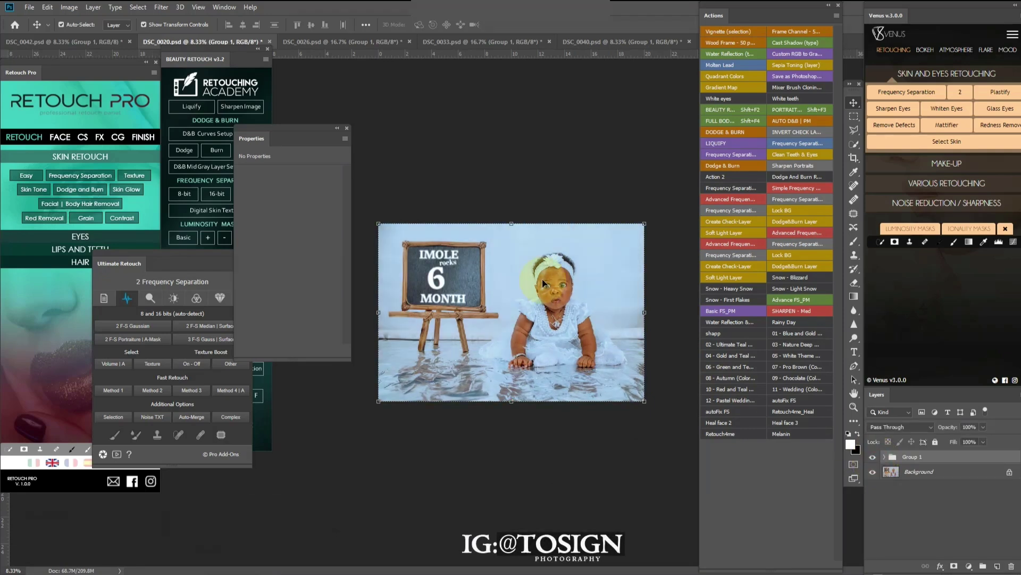
click(319, 41)
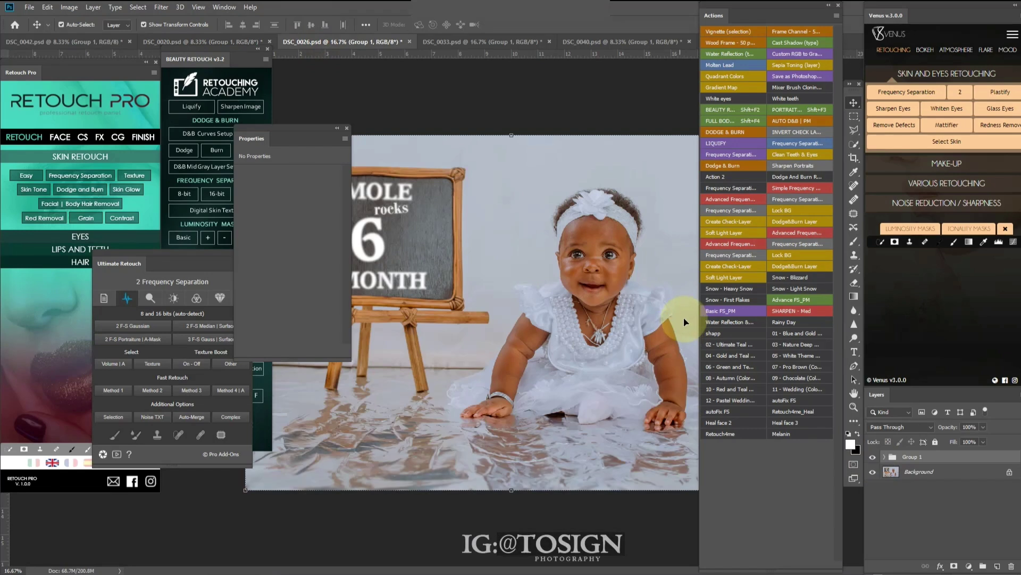
Step: Zoom out, expand Group 1, and turn on Melanin Action and Color Lookup 2
key(ctrl+minus)
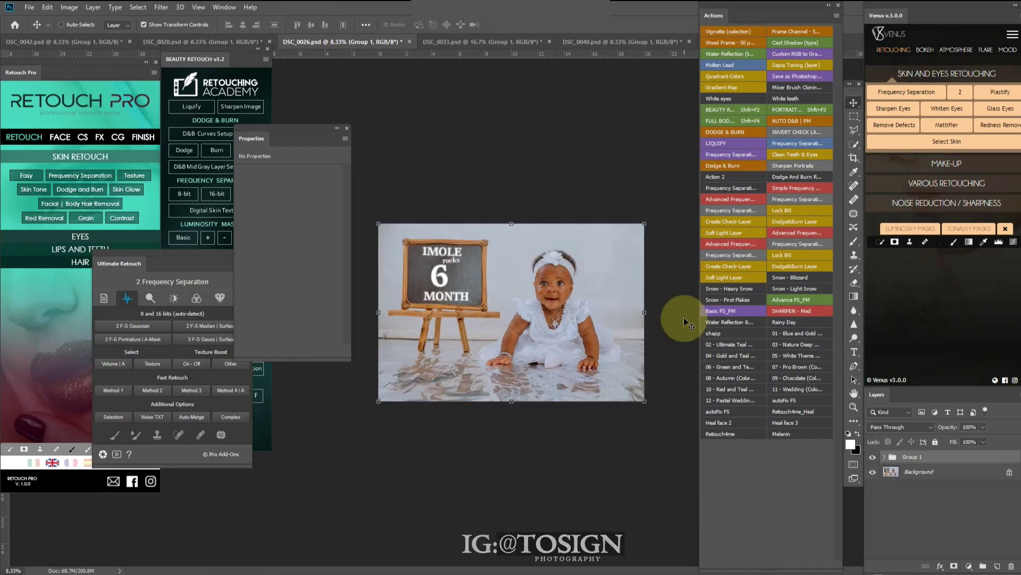
click(884, 457)
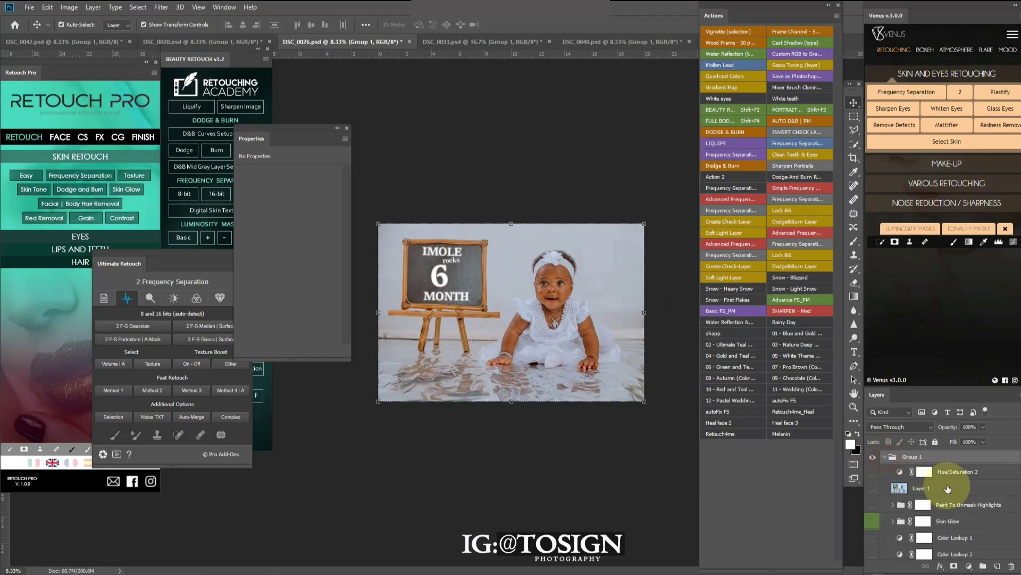
scroll(963, 532, down, 2)
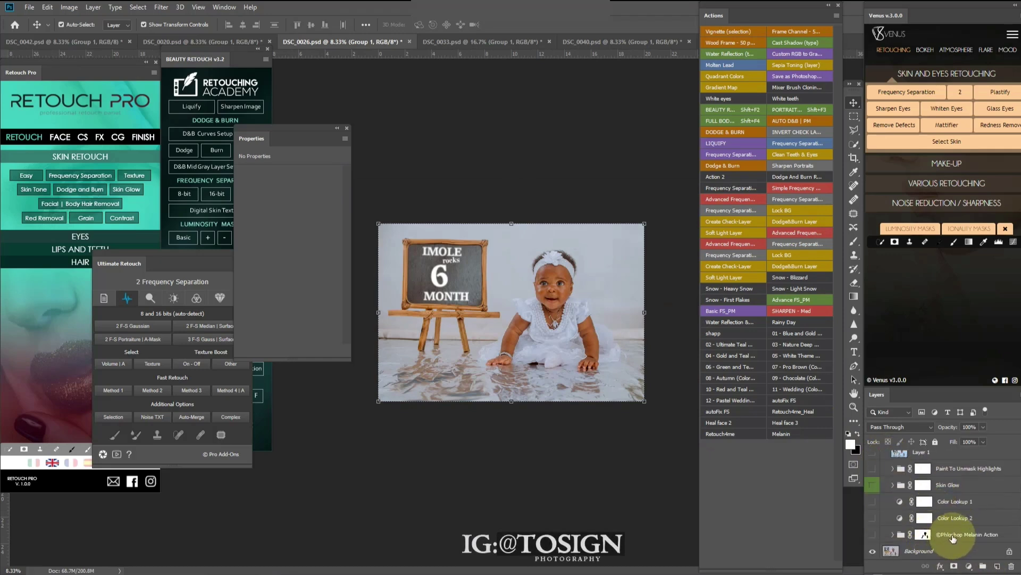
click(952, 537)
click(873, 535)
click(873, 535)
click(873, 534)
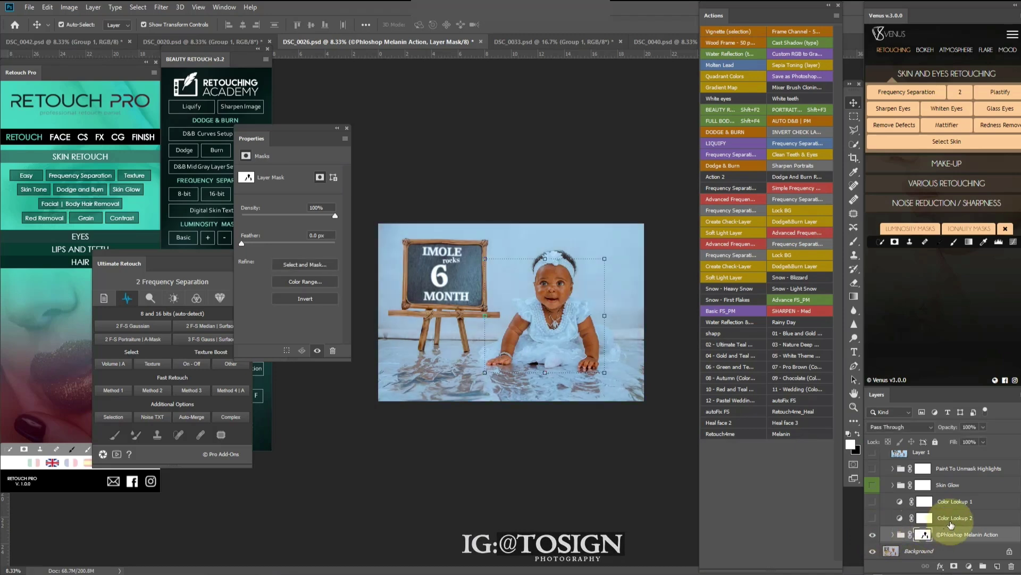
click(951, 519)
click(945, 523)
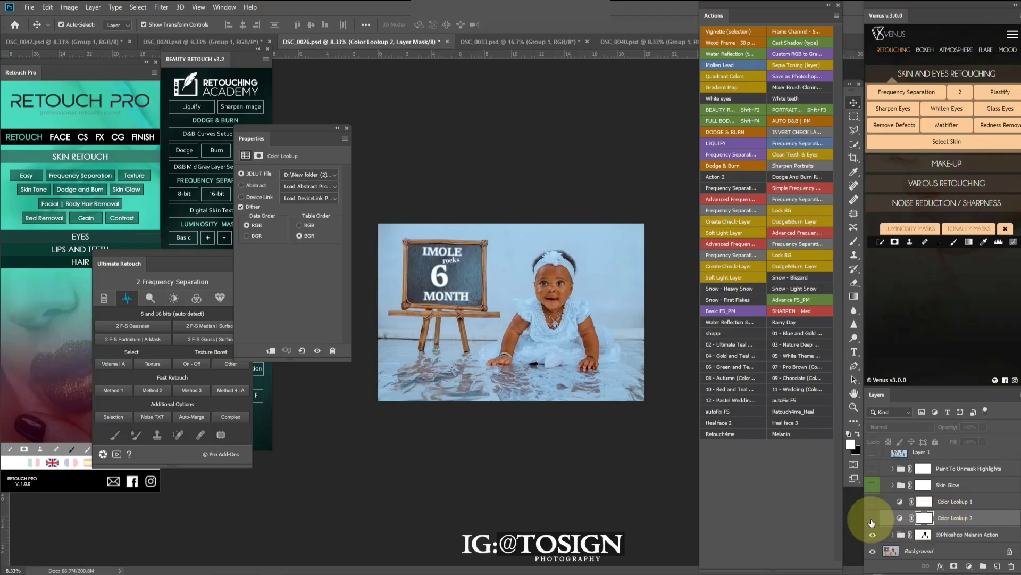
click(874, 519)
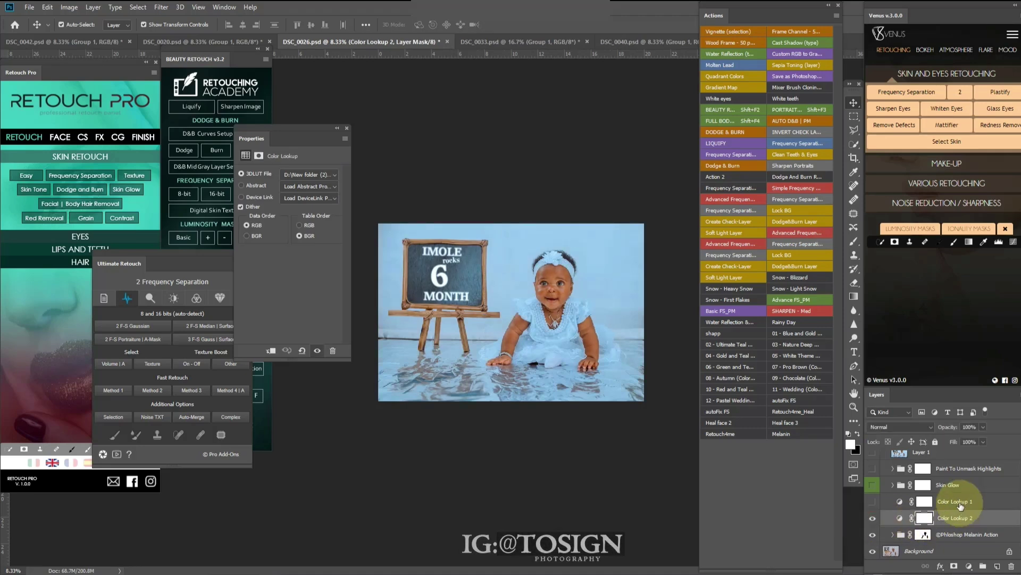
Step: Turn on Color Lookup 1, Skin Glow, Paint To Unmask Highlights and Layer 1, then collapse Group 1
click(962, 503)
click(873, 502)
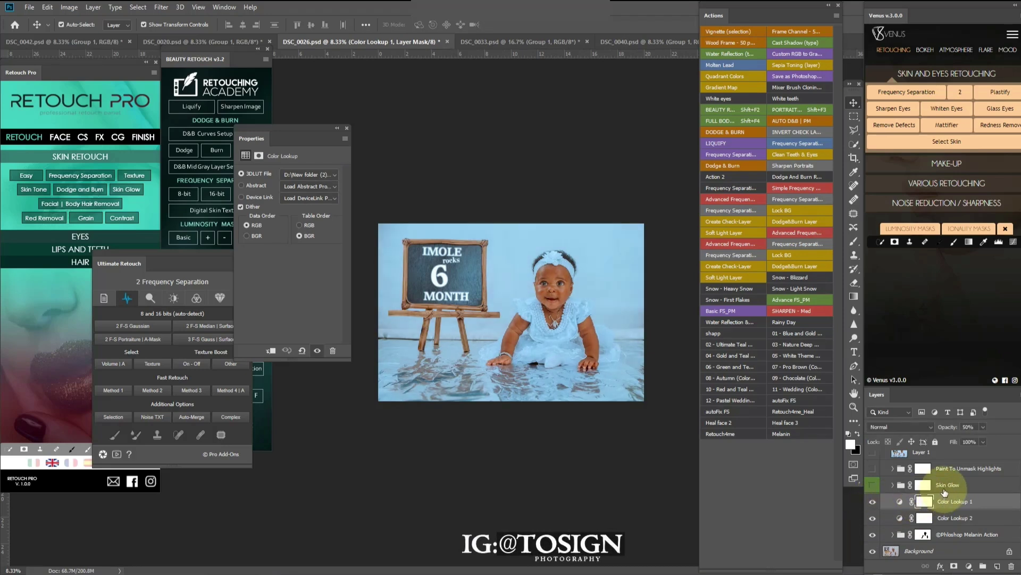
click(949, 485)
click(873, 484)
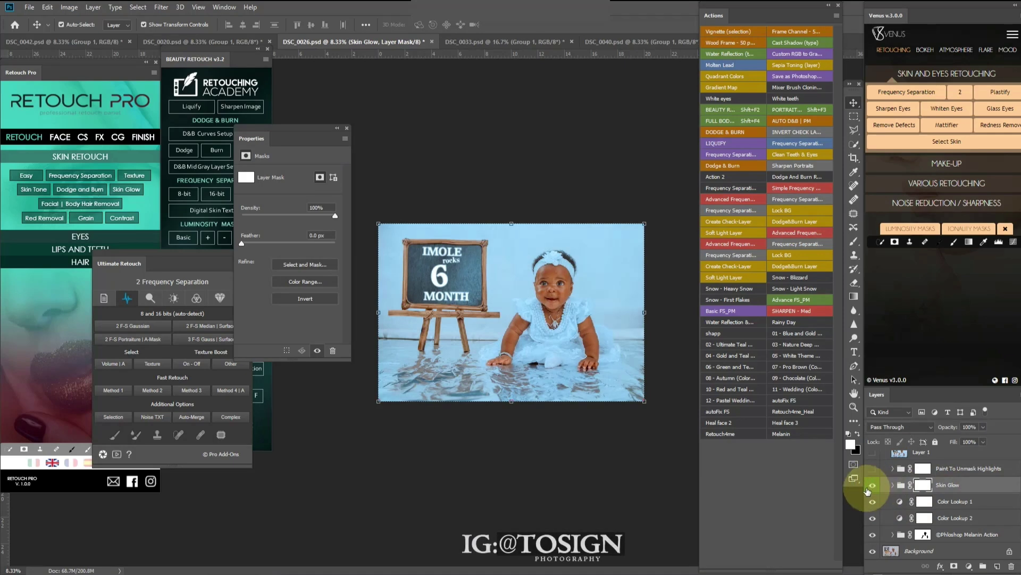
scroll(953, 502, up, 1)
click(953, 495)
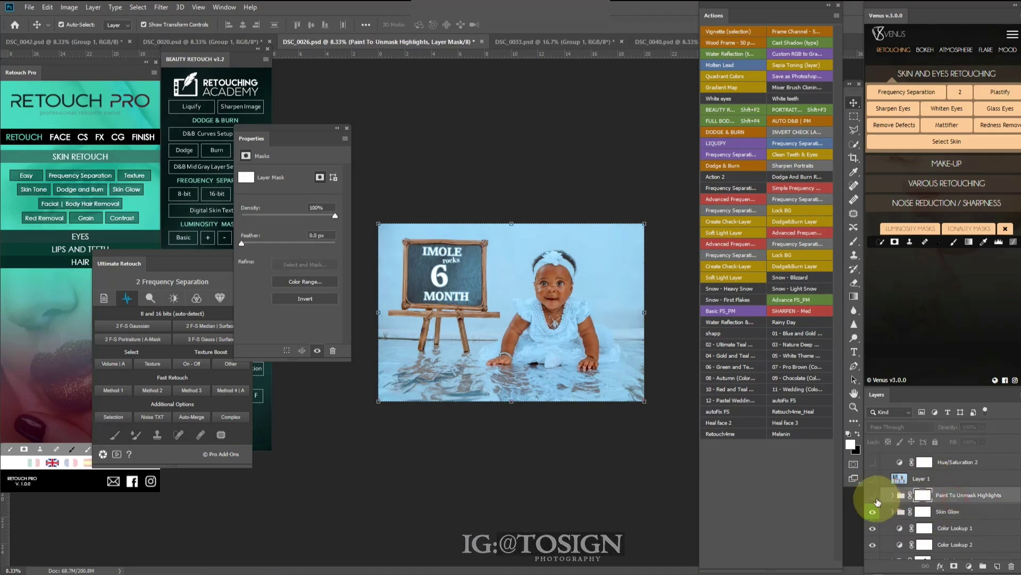
click(873, 495)
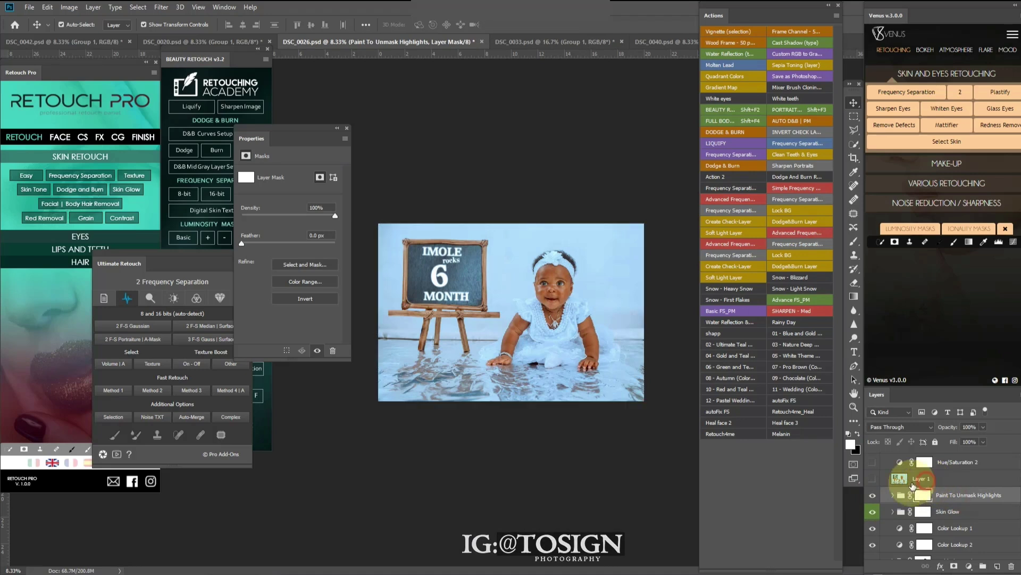
click(922, 479)
click(873, 478)
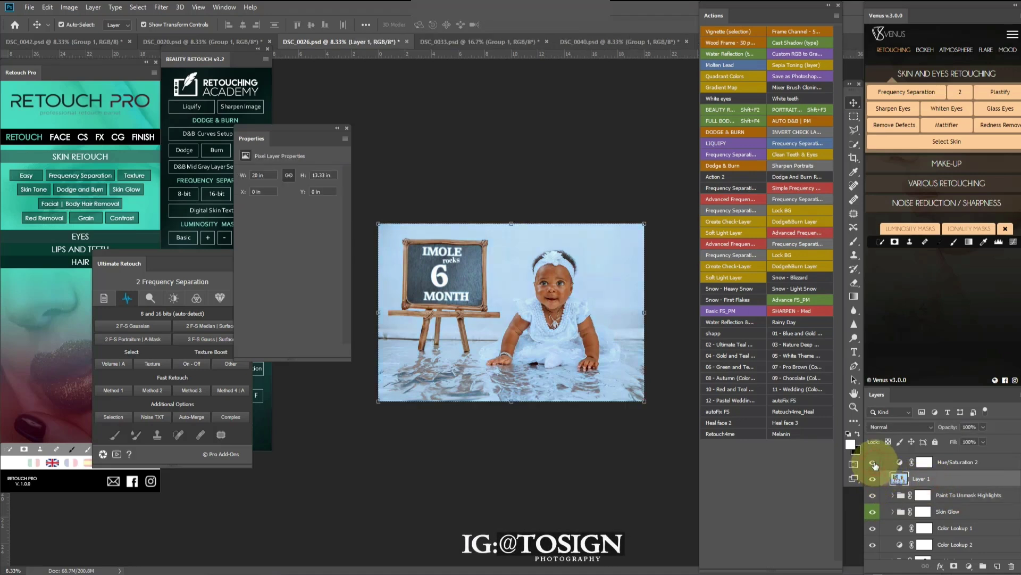
scroll(875, 465, up, 1)
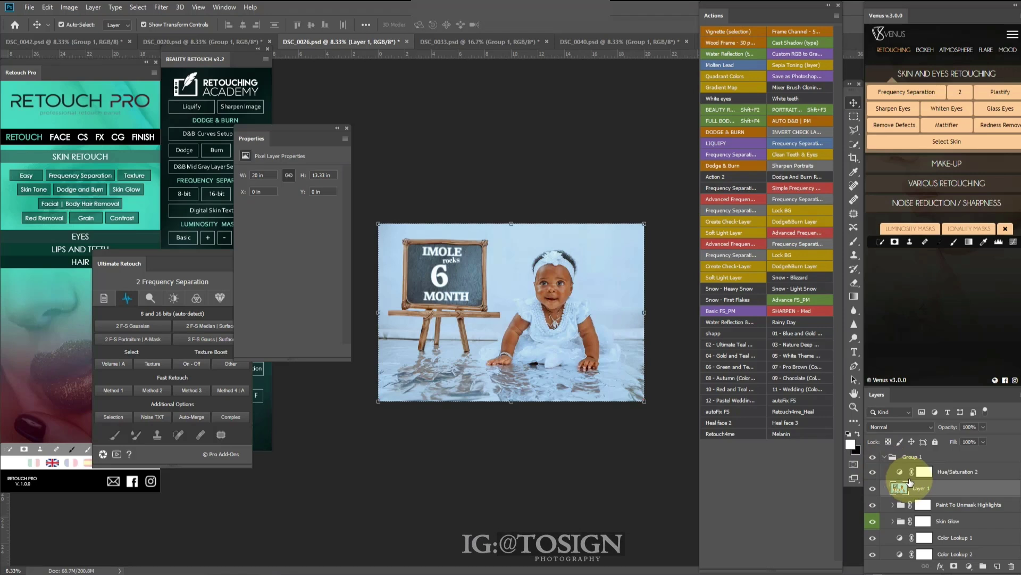
click(885, 457)
Step: Flick Group 1 off and on repeatedly to compare DSC_0026 before and after
click(873, 458)
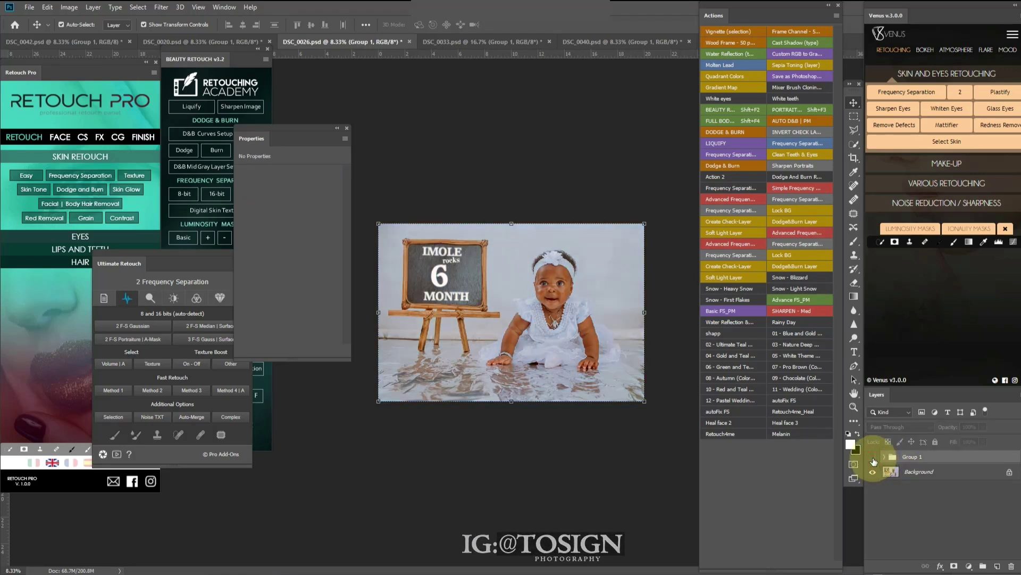
click(873, 458)
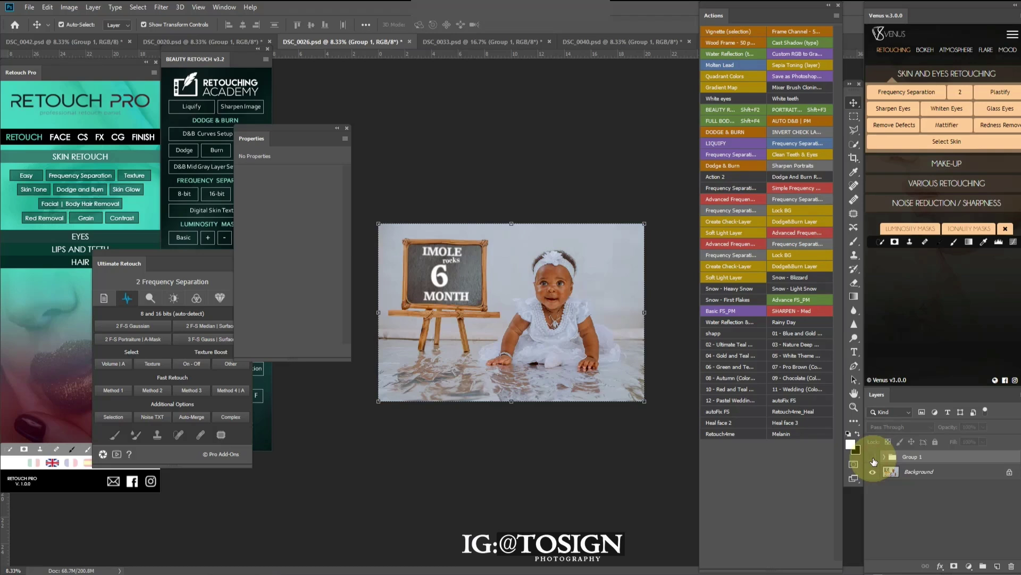
click(873, 458)
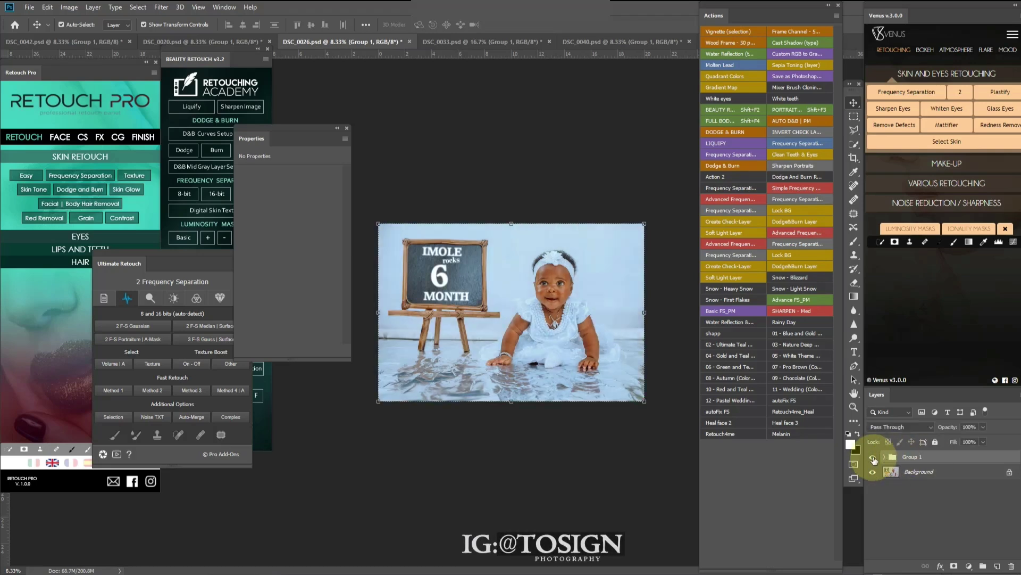
click(873, 458)
click(873, 458)
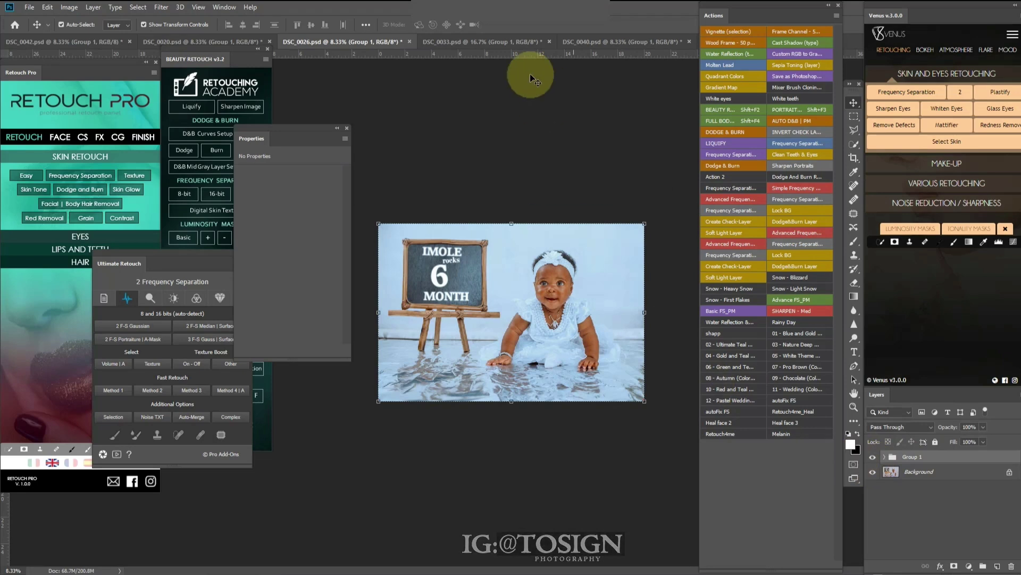
Step: Switch to DSC_0033, zoom to fit, expand Group 1 and toggle Melanin Action
click(489, 43)
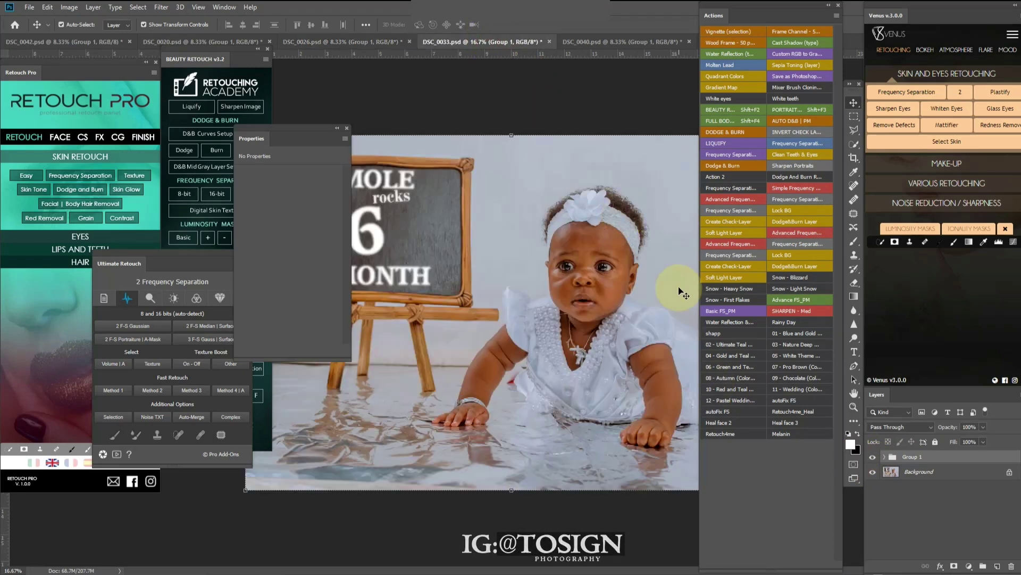
key(ctrl+minus)
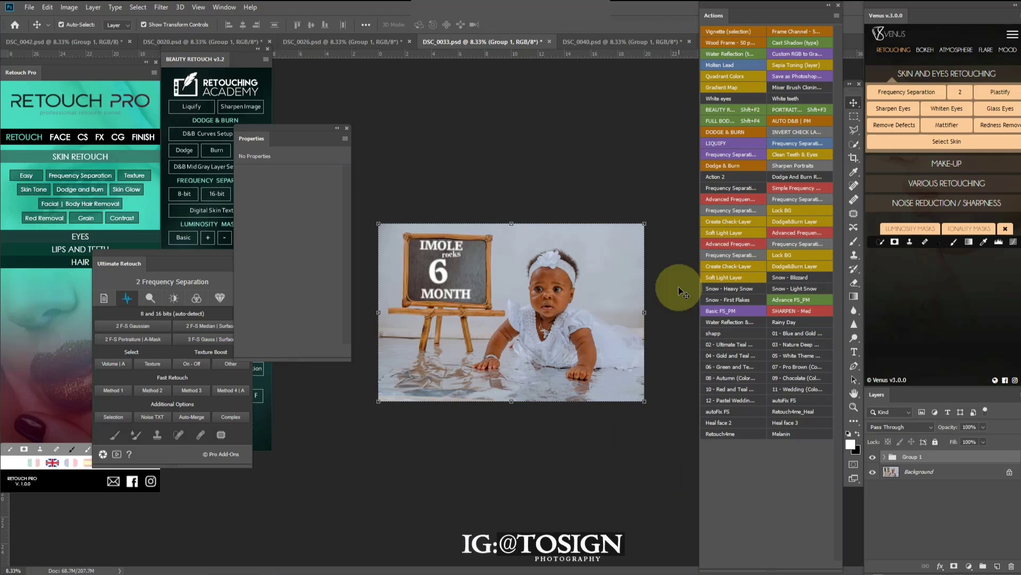
click(886, 456)
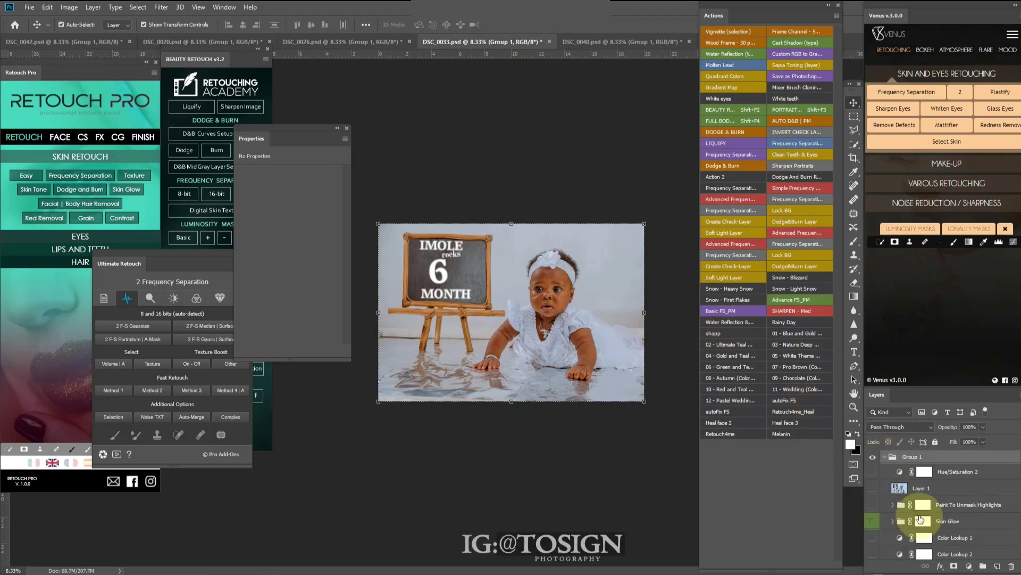
click(926, 534)
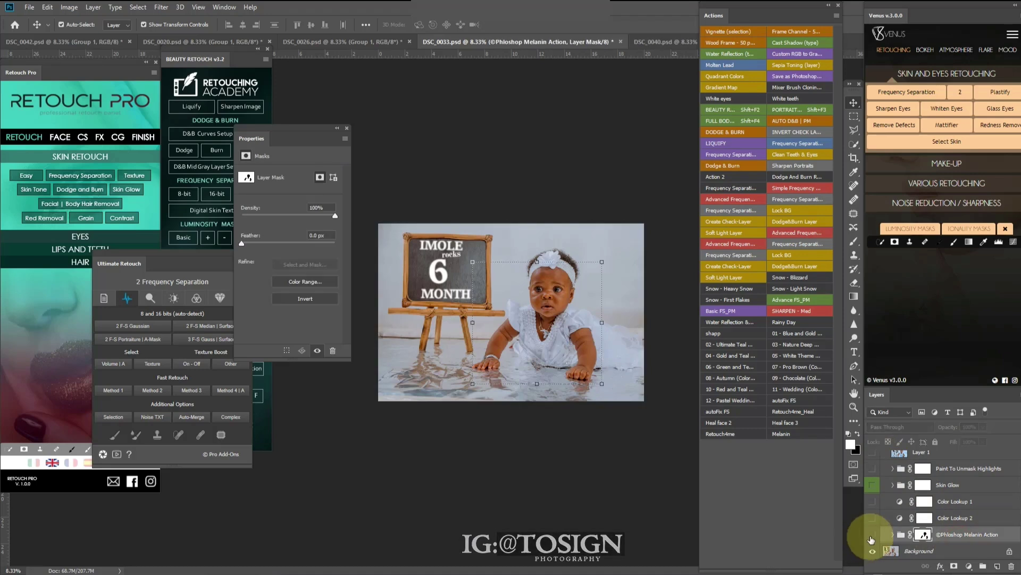
click(873, 536)
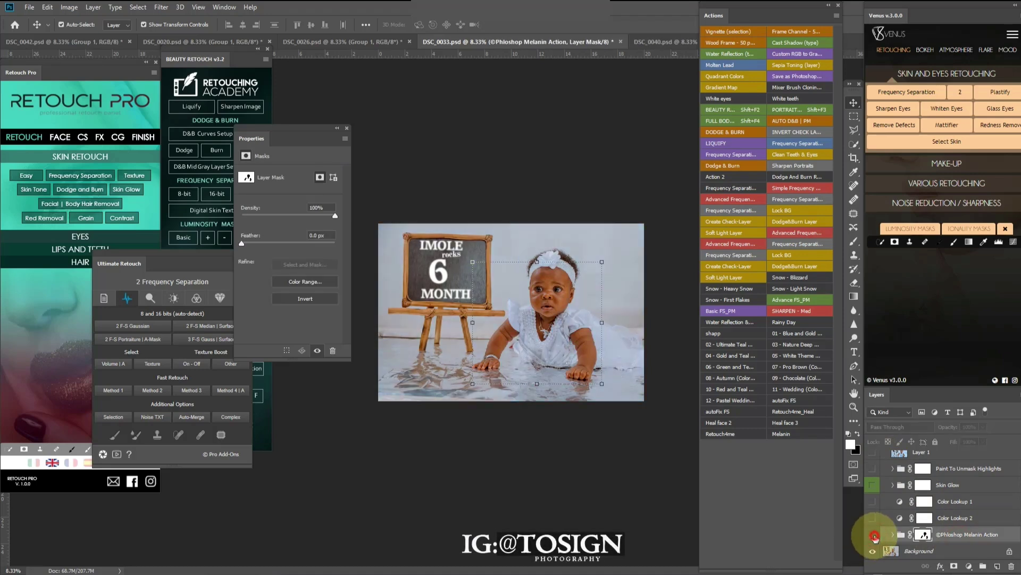
click(874, 536)
Step: Turn on Color Lookup 2 and 1, Skin Glow, highlights, Layer 1 and Hue/Saturation 2, then collapse
click(952, 519)
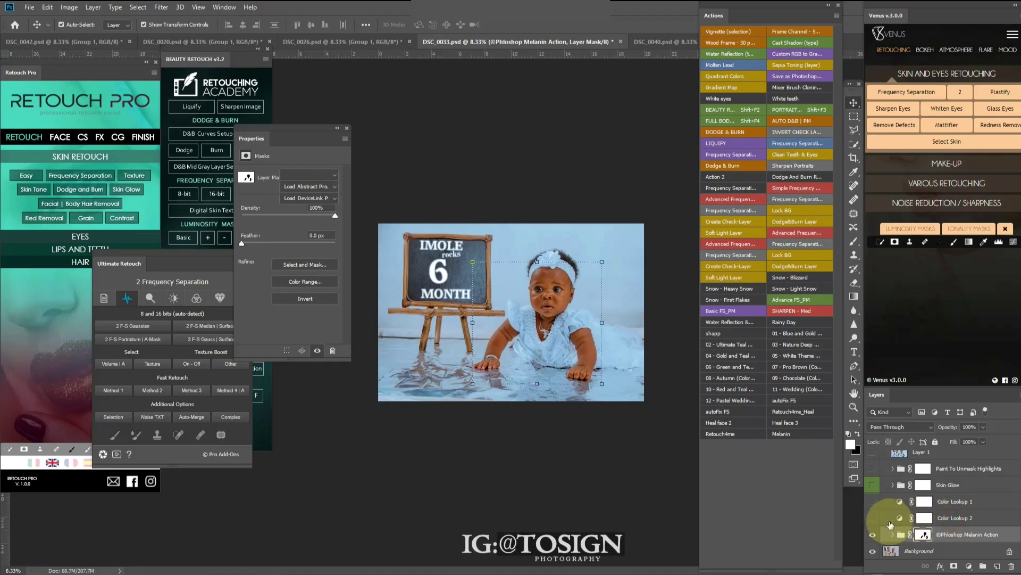
click(873, 518)
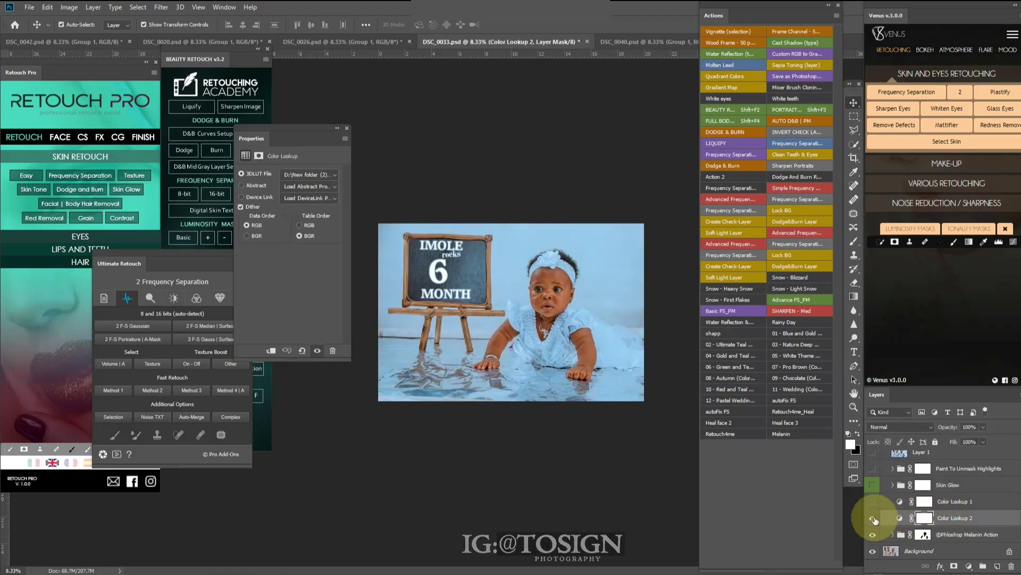
click(935, 506)
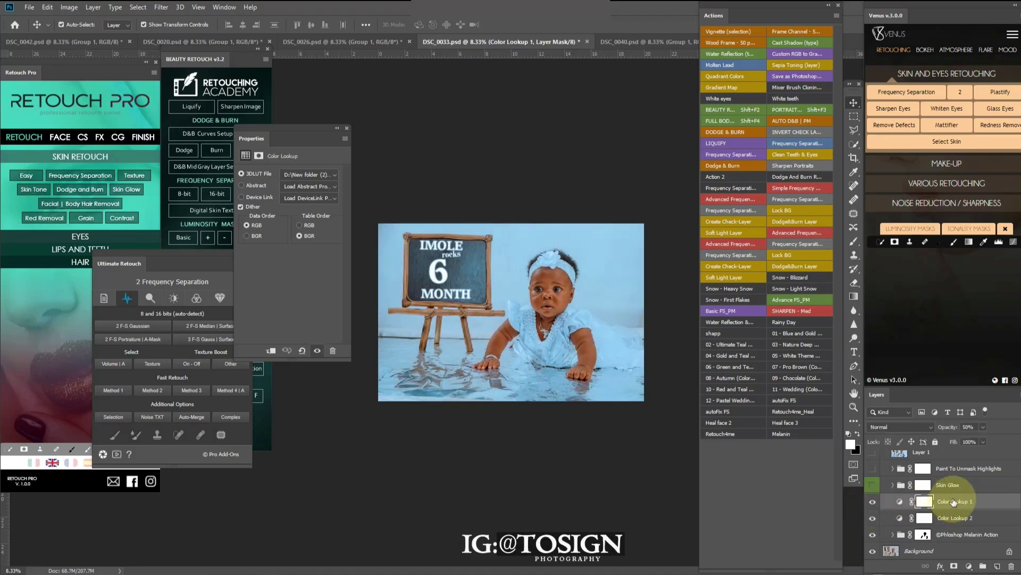
click(924, 485)
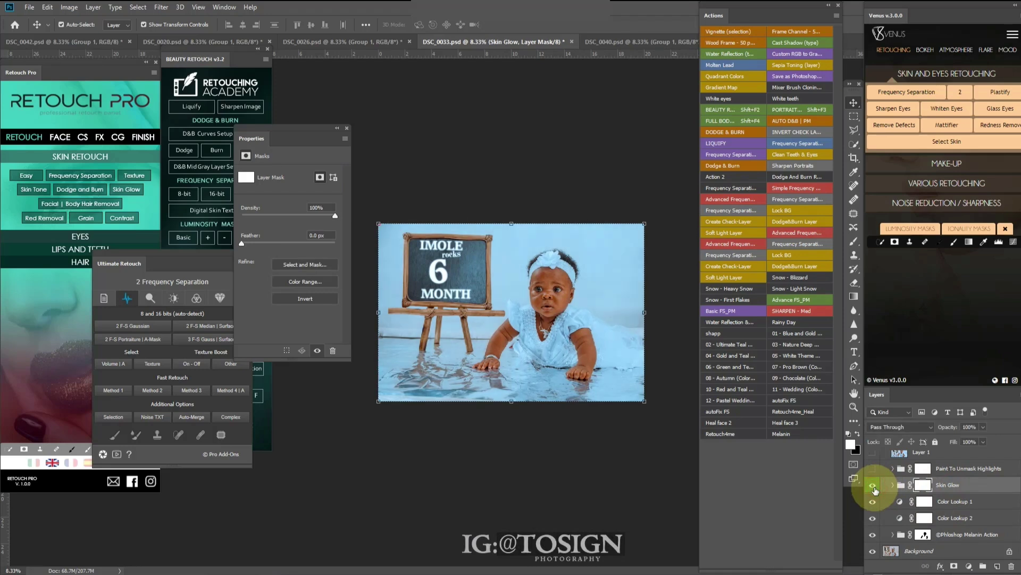
click(953, 468)
click(875, 470)
scroll(952, 487, up, 2)
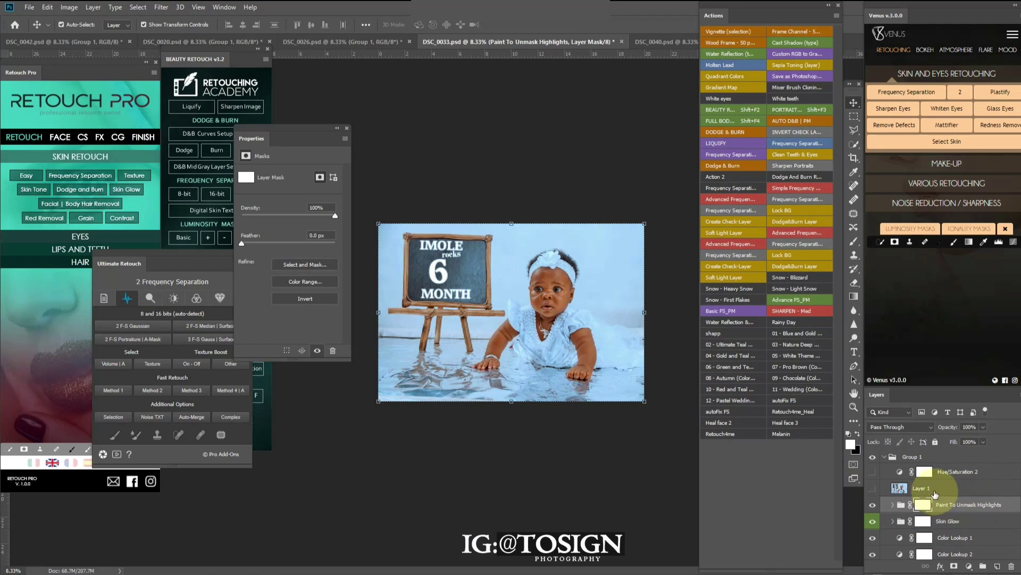
click(935, 492)
click(872, 488)
click(944, 472)
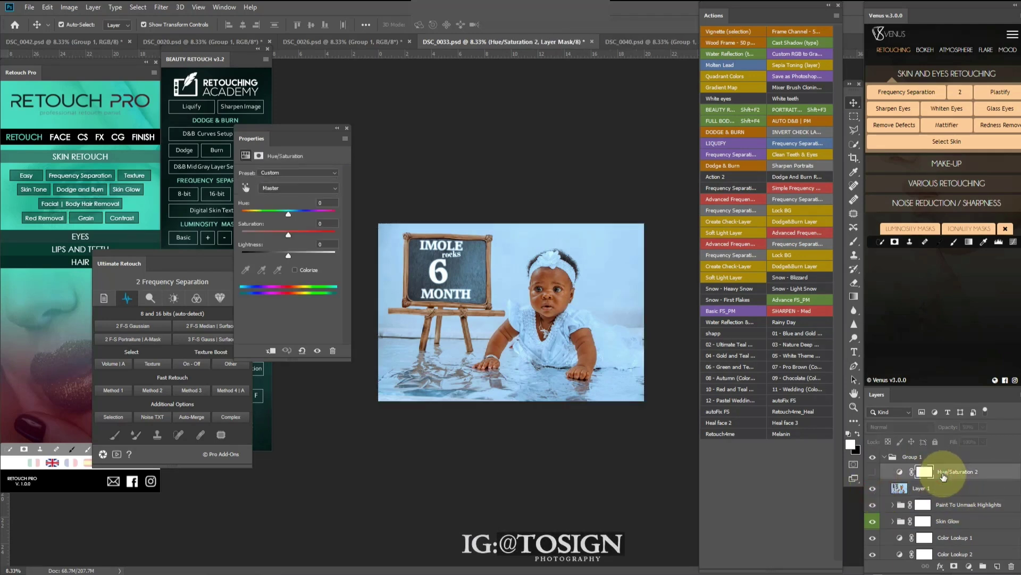
click(885, 456)
Step: Compare DSC_0033 with Group 1 off and on, then switch to DSC_0040
click(873, 457)
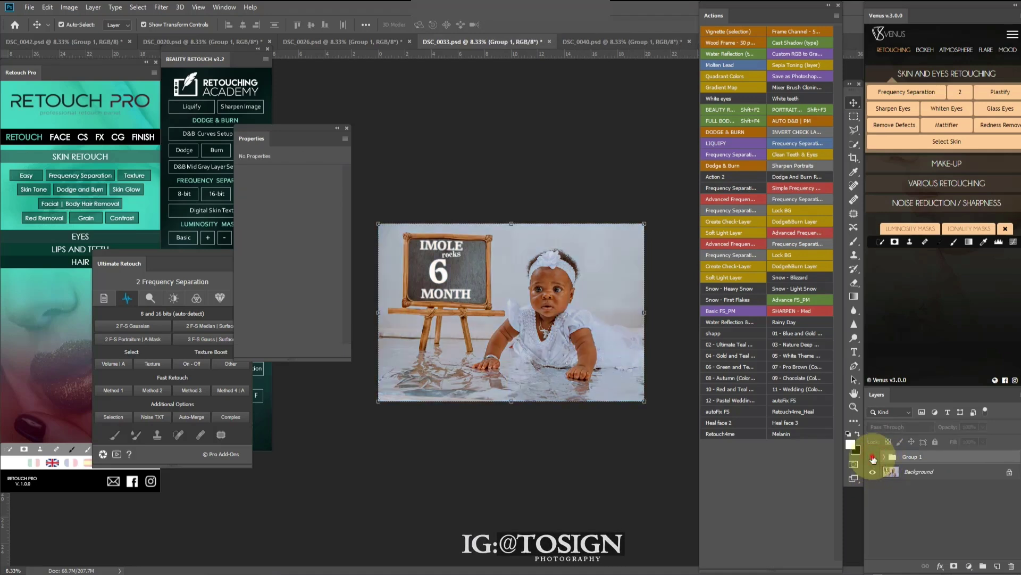
click(873, 458)
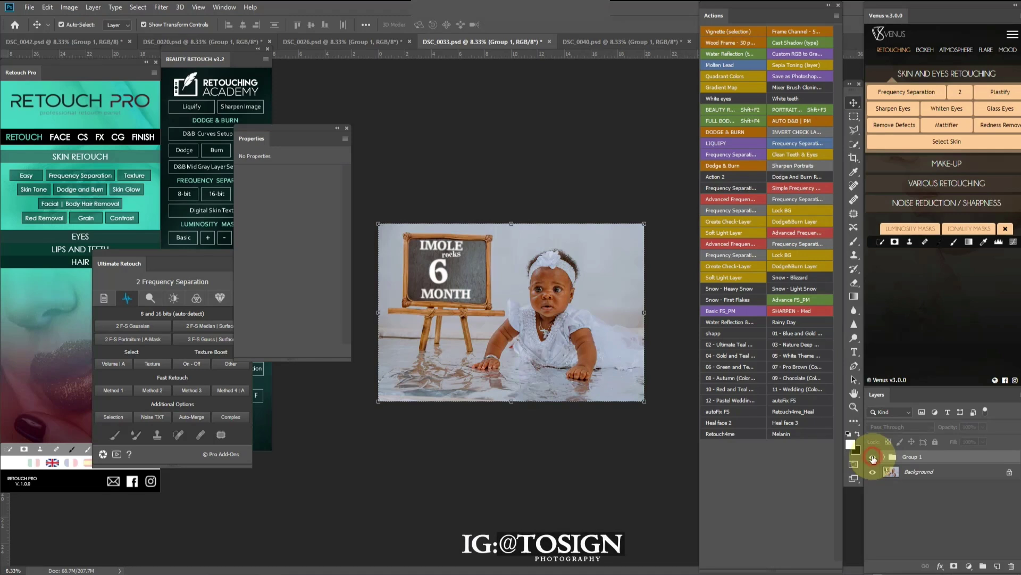
click(873, 458)
click(873, 458)
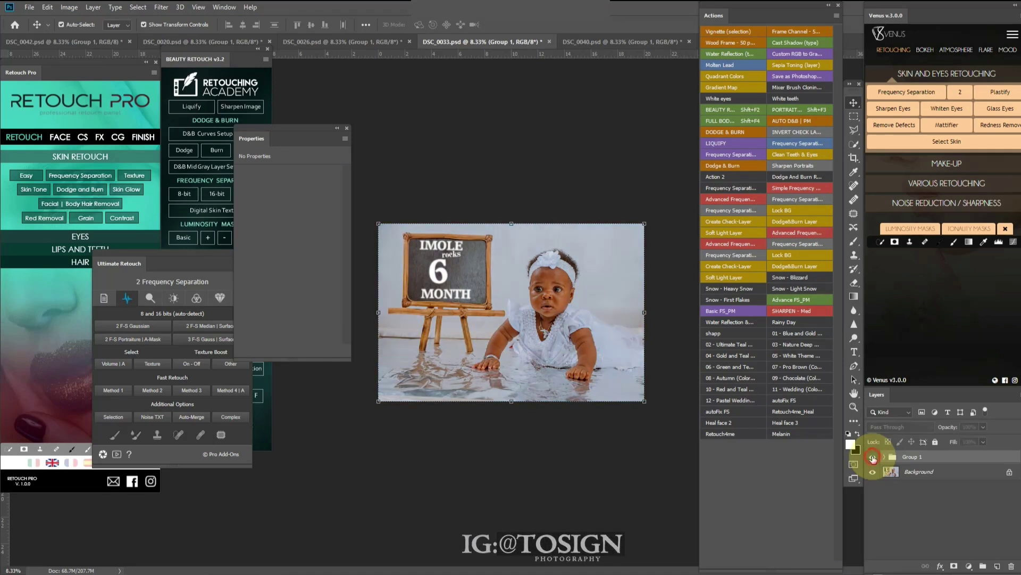
click(873, 458)
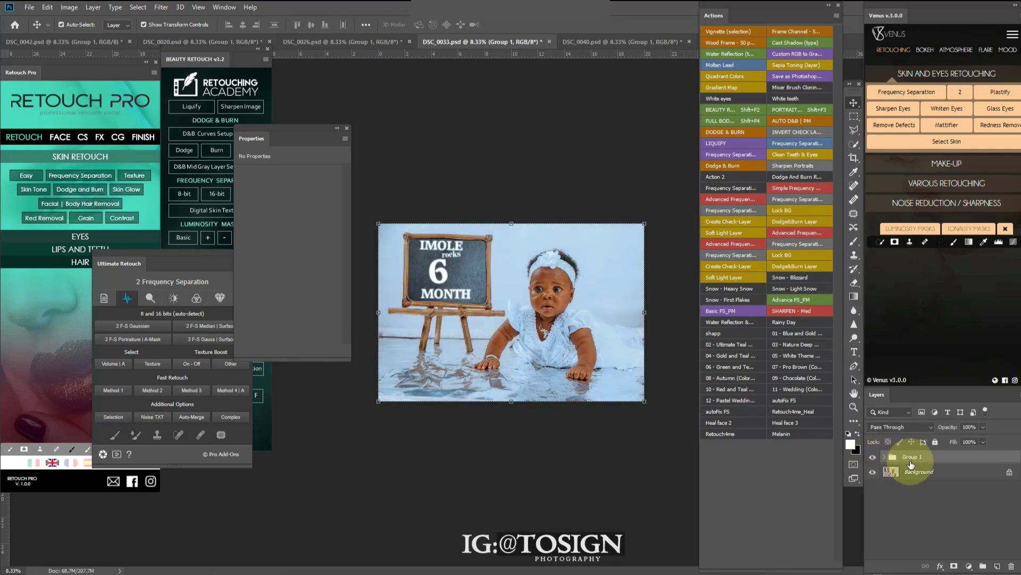
click(639, 42)
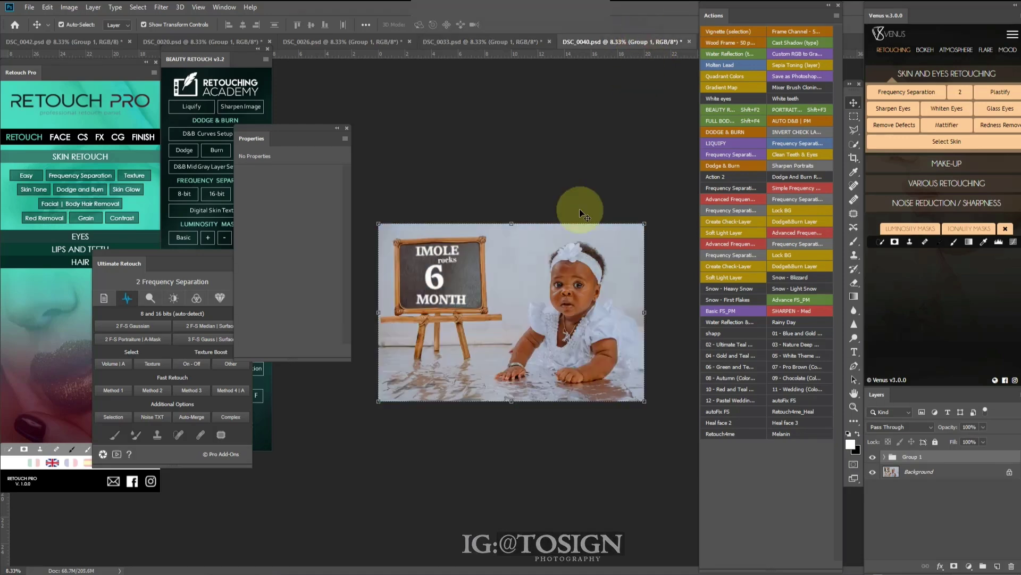
Step: Expand Group 1 and turn on Melanin Action and Color Lookup 2, toggling it to compare
click(885, 458)
scroll(915, 506, down, 2)
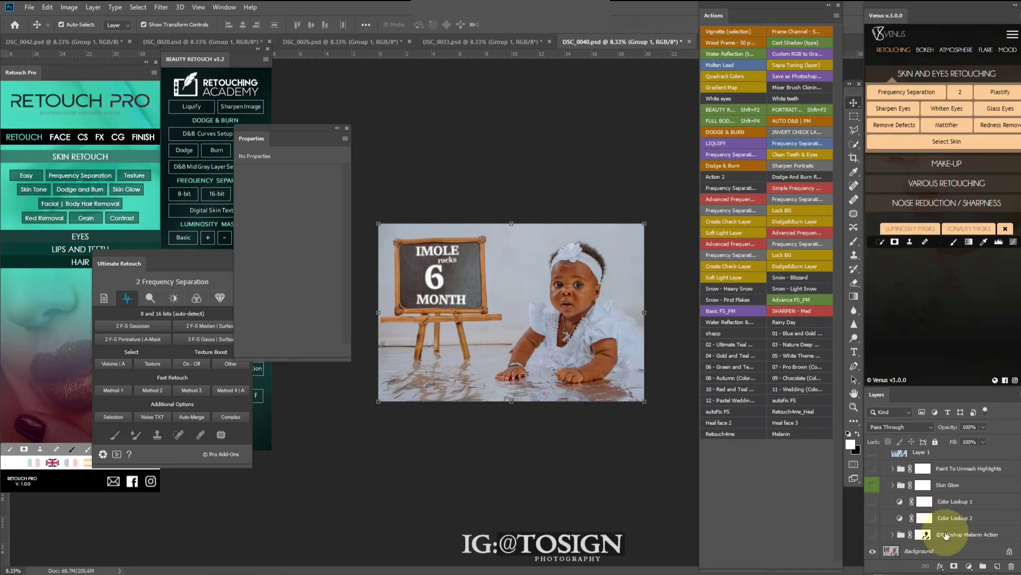
click(945, 535)
click(873, 534)
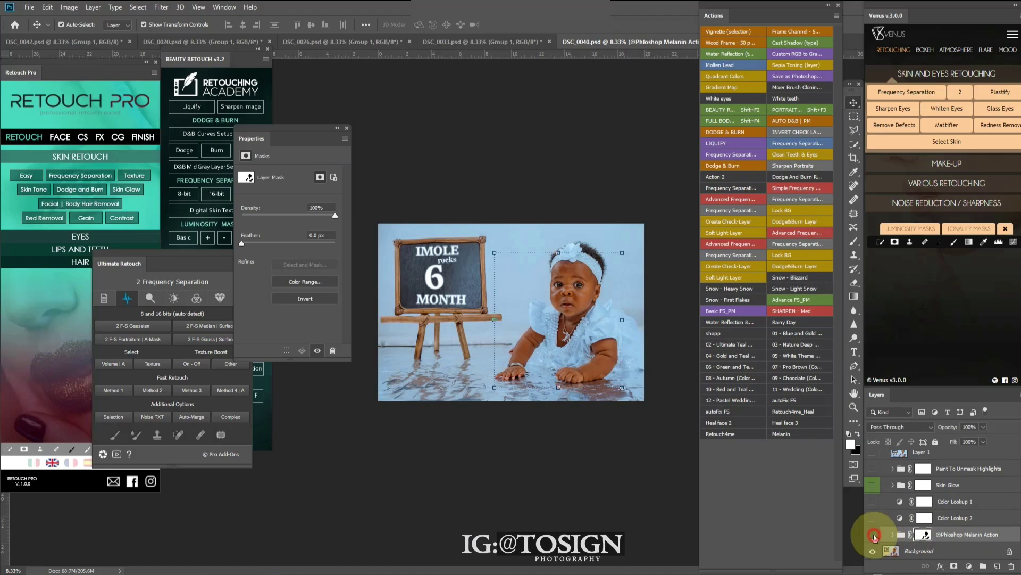
click(937, 519)
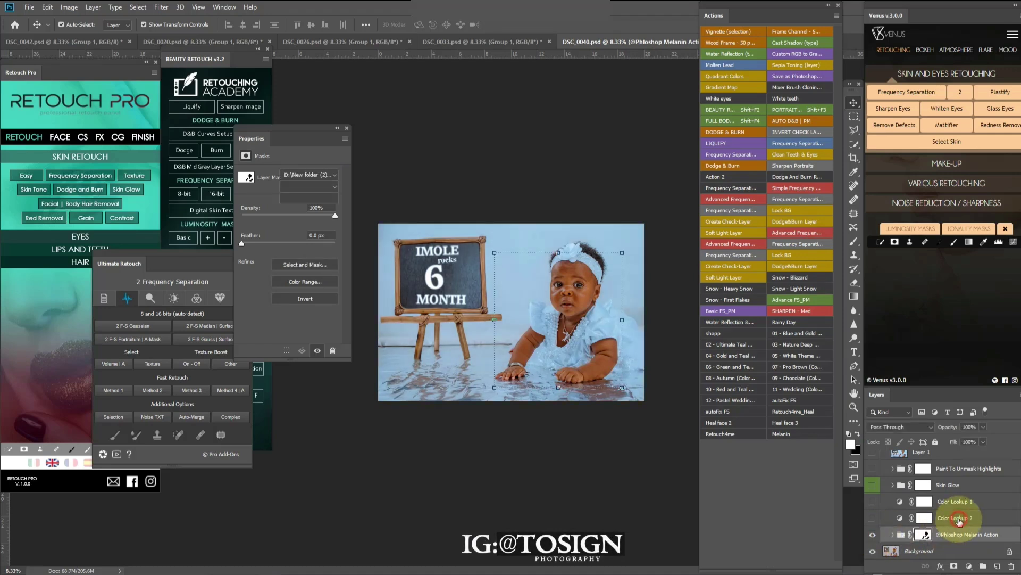
click(874, 518)
click(873, 519)
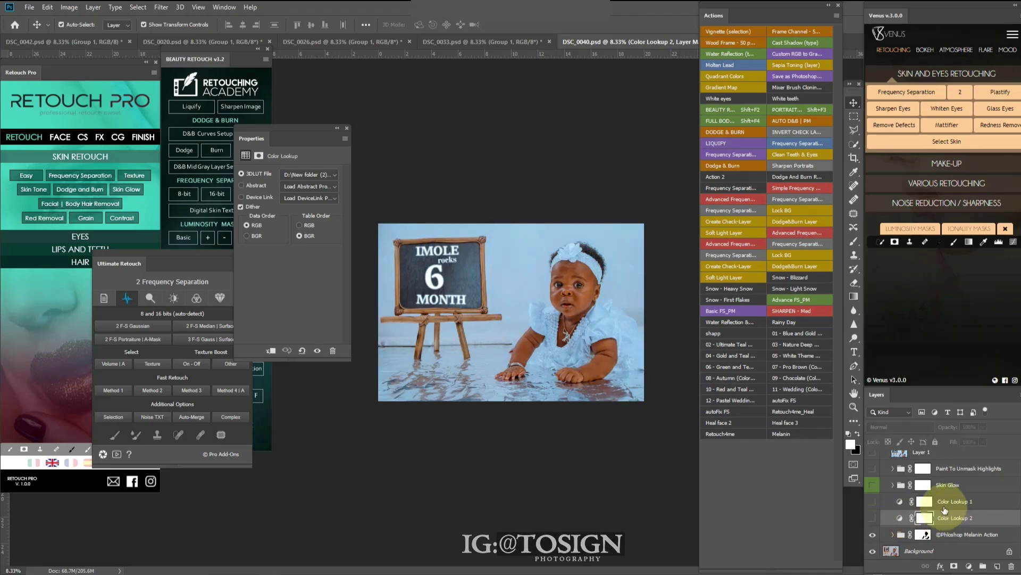
click(873, 518)
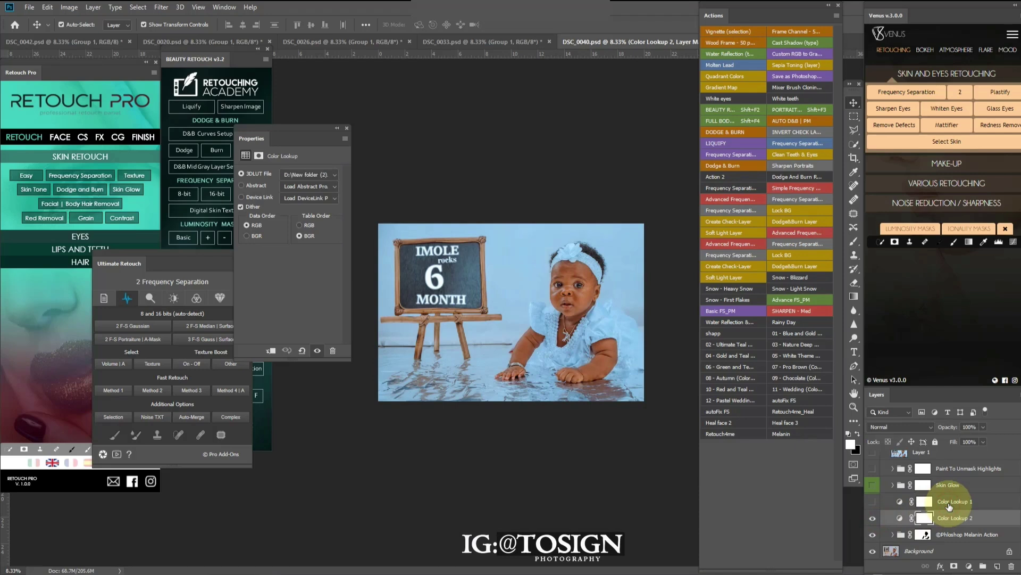
Step: Turn on Color Lookup 1 and Skin Glow, check Paint To Unmask Highlights, select Hue/Saturation 2
click(950, 507)
click(872, 502)
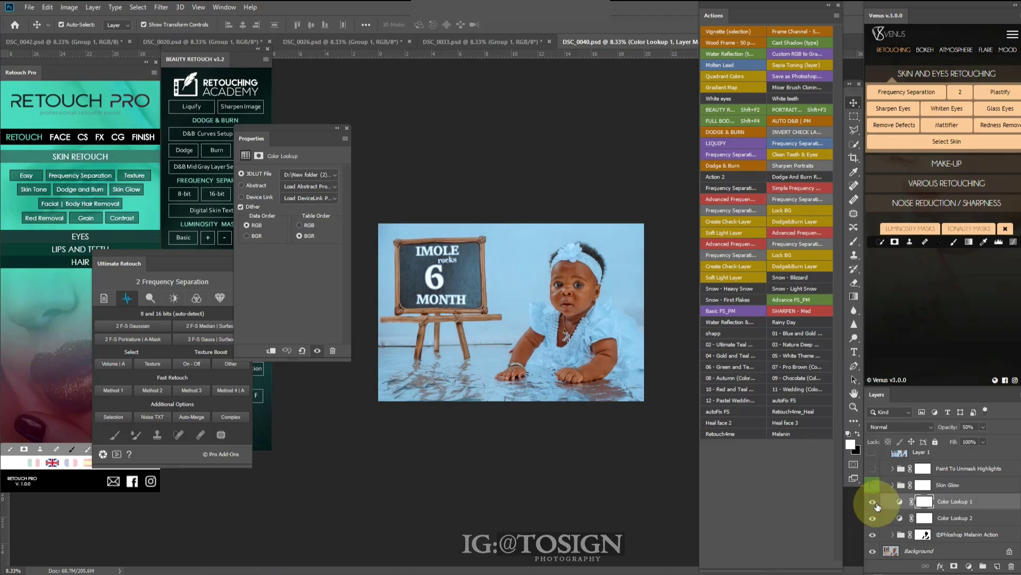
click(928, 485)
click(873, 486)
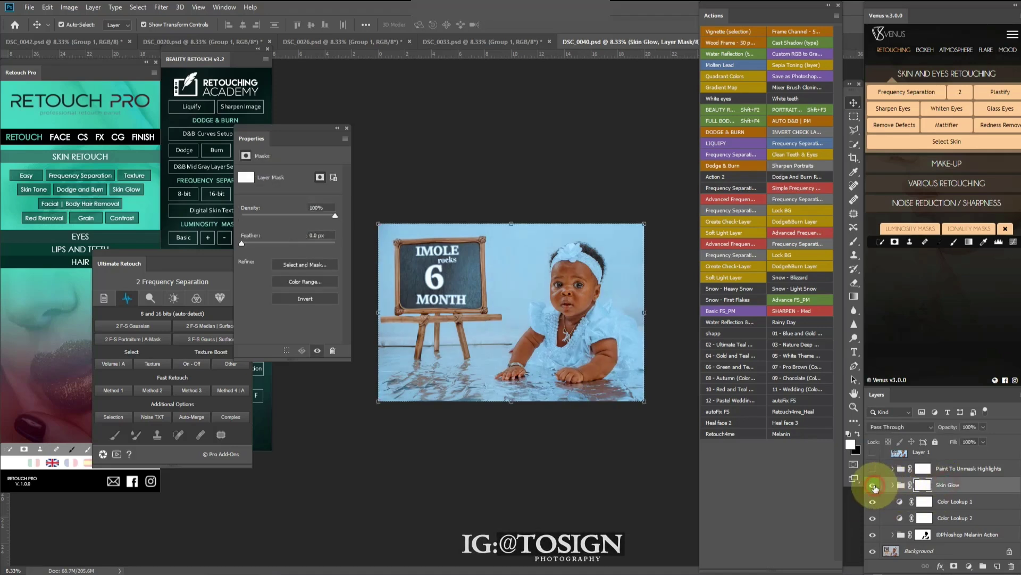
scroll(886, 495, up, 2)
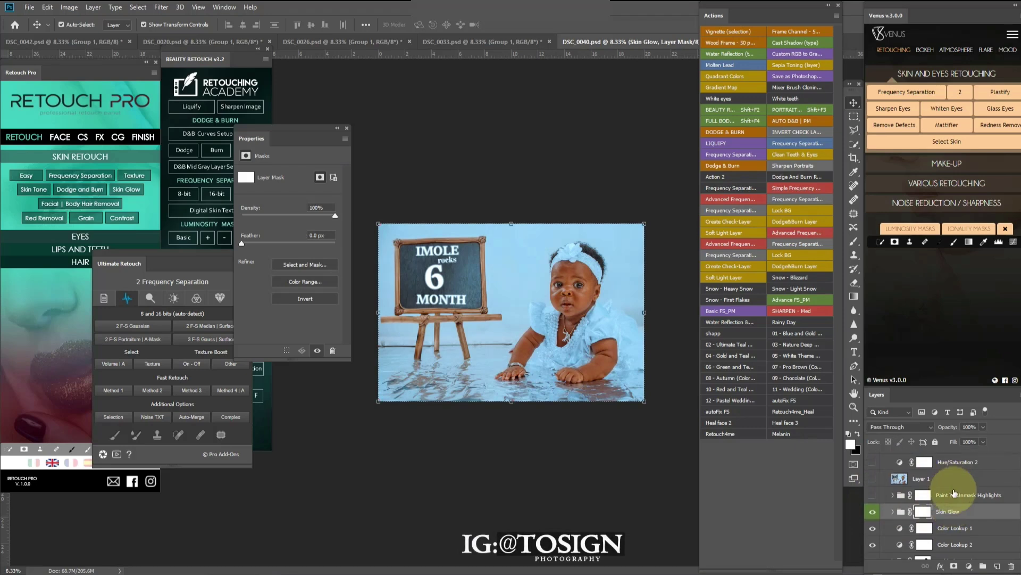
click(902, 496)
click(873, 496)
click(873, 495)
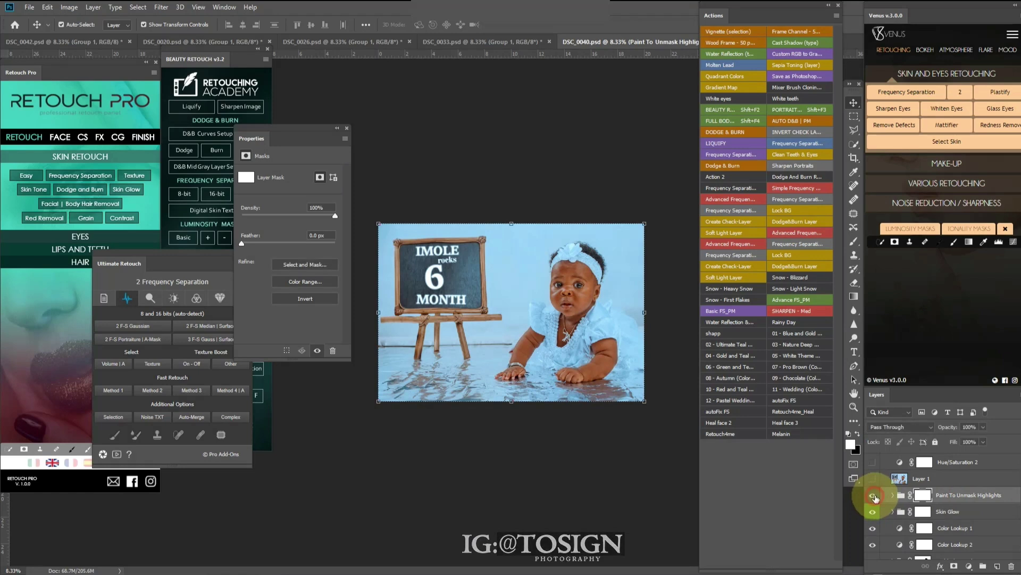
click(877, 480)
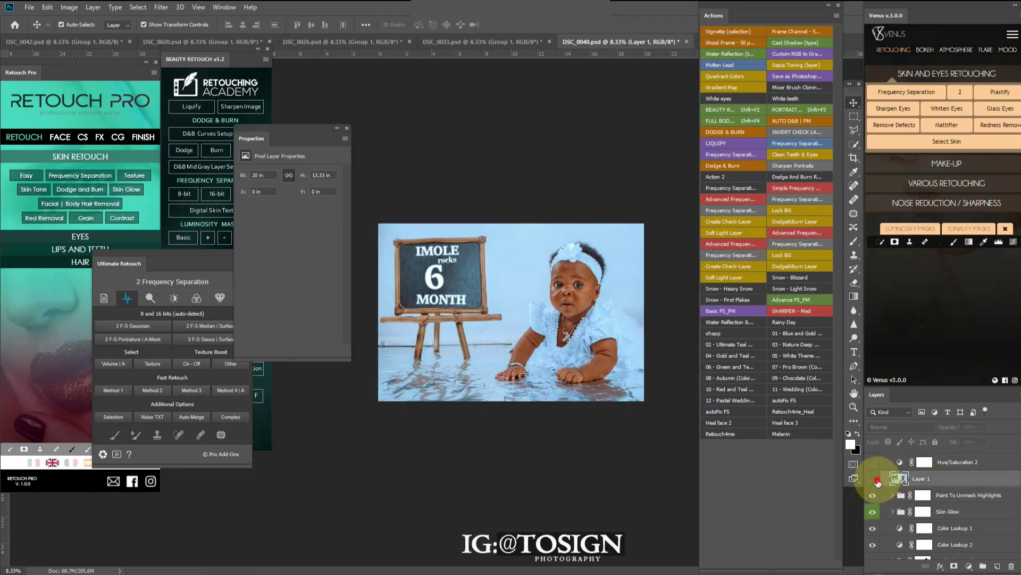
click(884, 463)
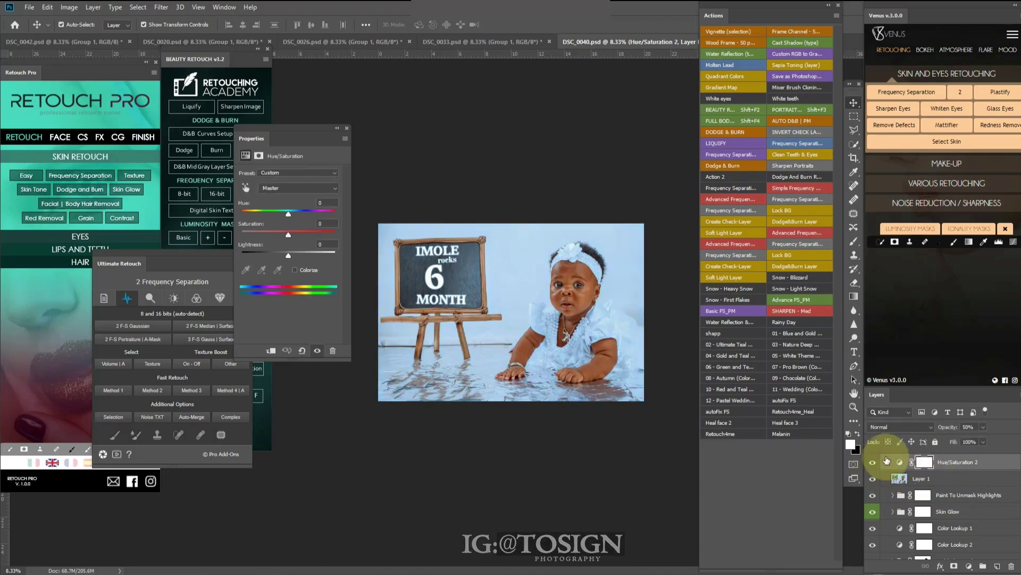
key(ctrl+g)
Step: Collapse Group 1 and flick it off and on to compare before and after
click(886, 458)
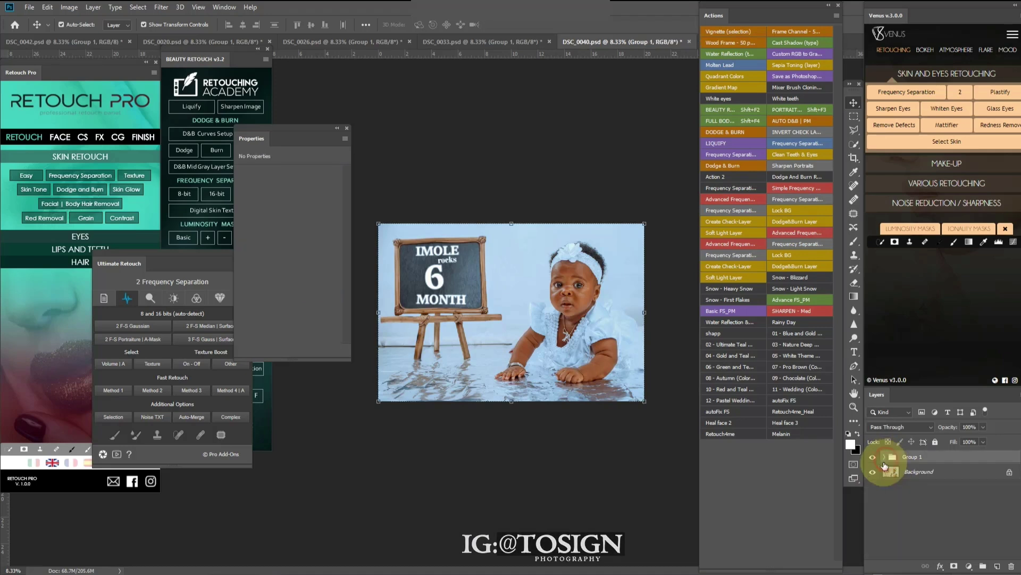
click(874, 457)
click(873, 457)
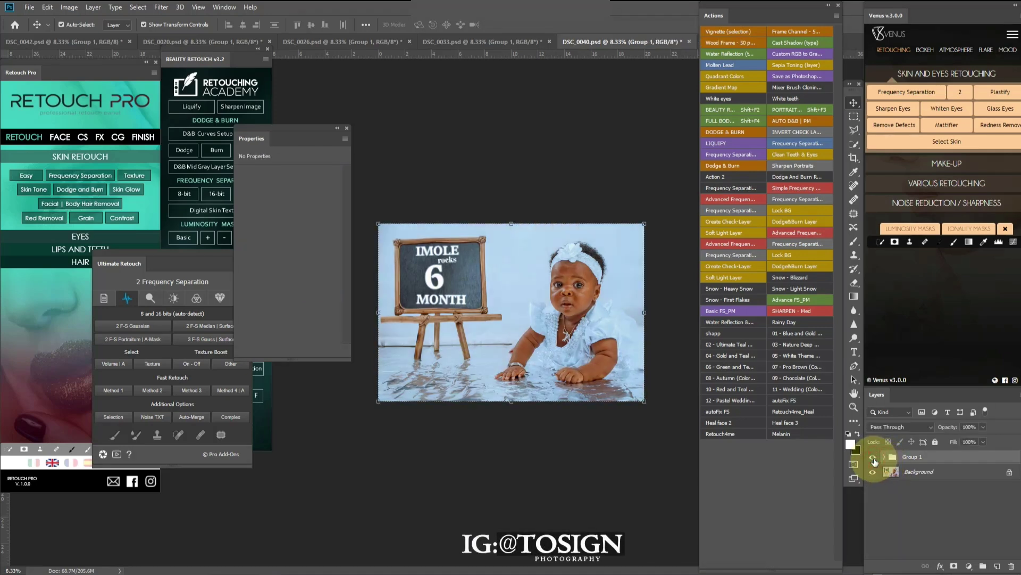
click(873, 458)
click(874, 458)
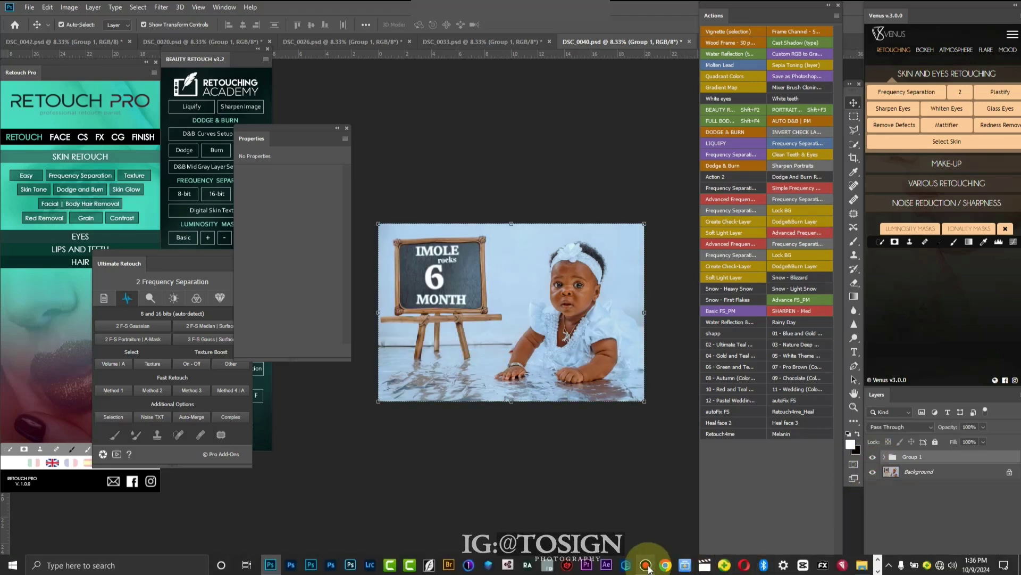
Step: Bring up the Bandicam recorder from the Windows taskbar to stop recording
click(645, 564)
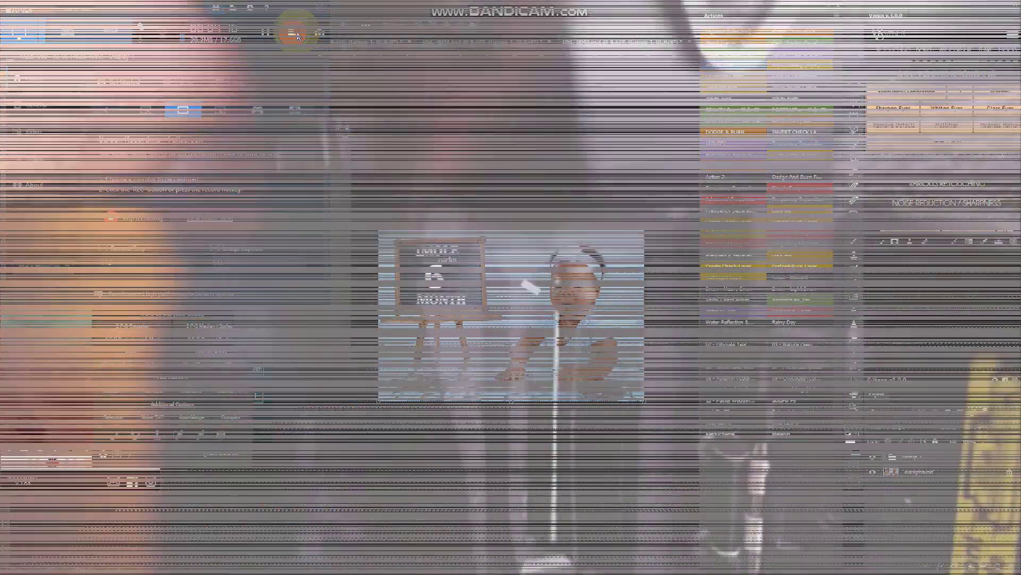